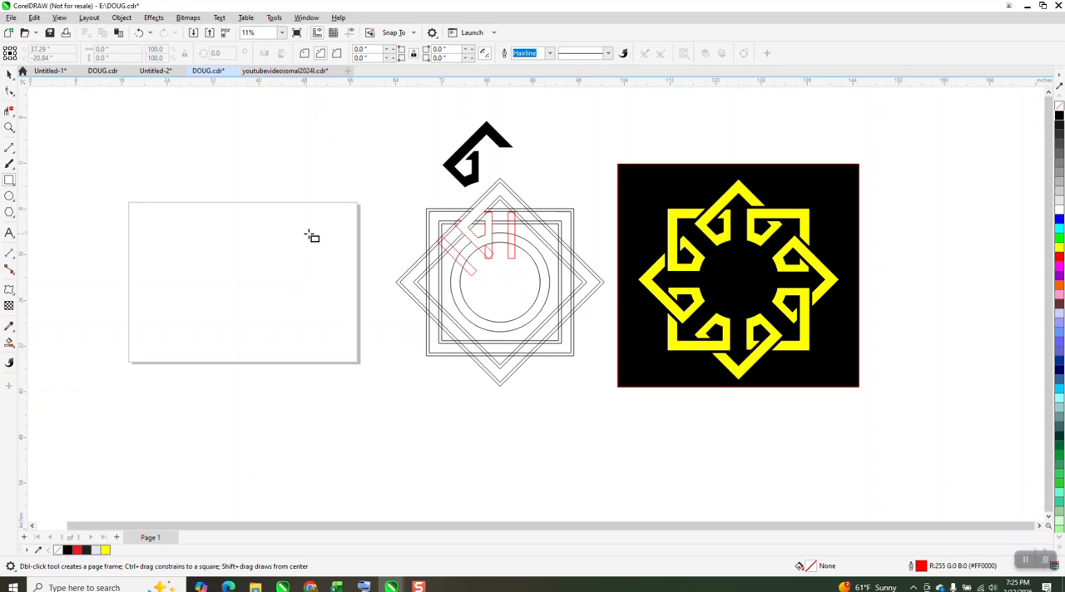
# Step: Draw a square about 20.1 inches wide centred on the page and set its outline width to 120 pt
pyautogui.moveTo(305, 223); pyautogui.dragTo(183, 342)
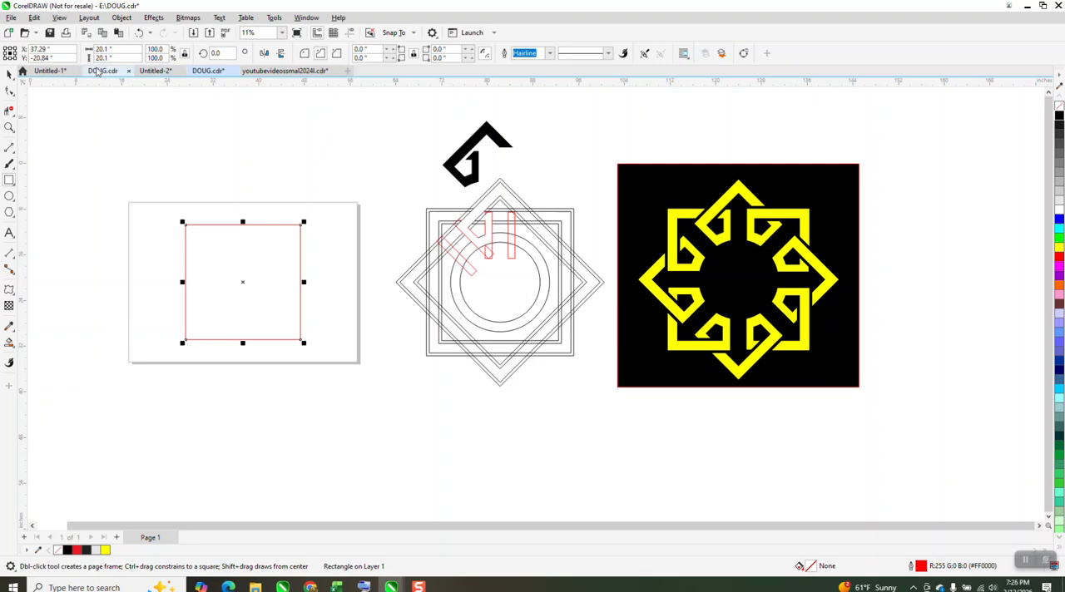
pyautogui.click(10, 74)
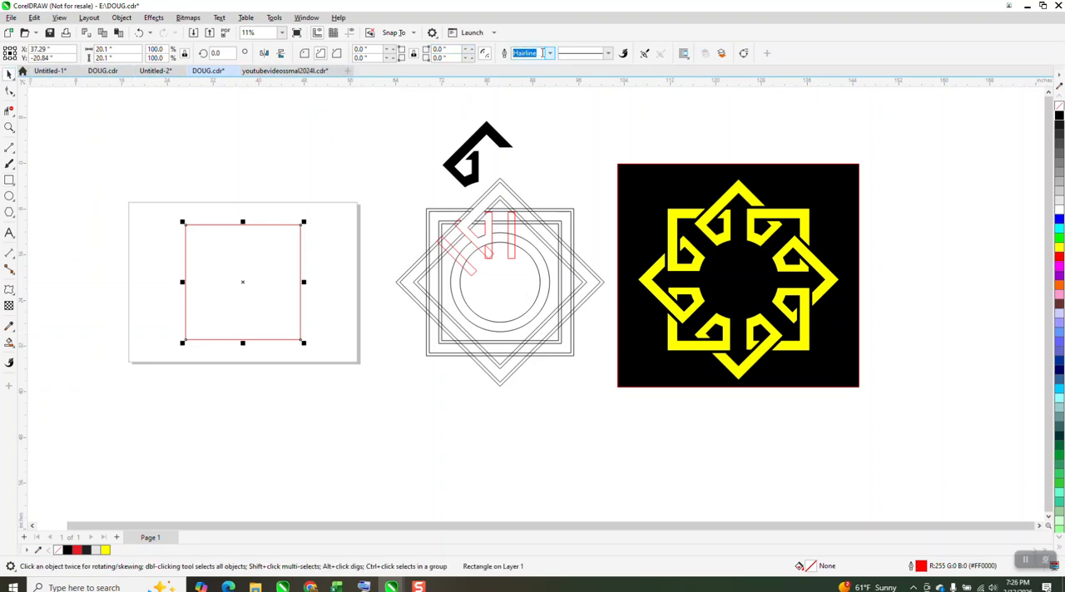
pyautogui.write('100')
pyautogui.press('Return')
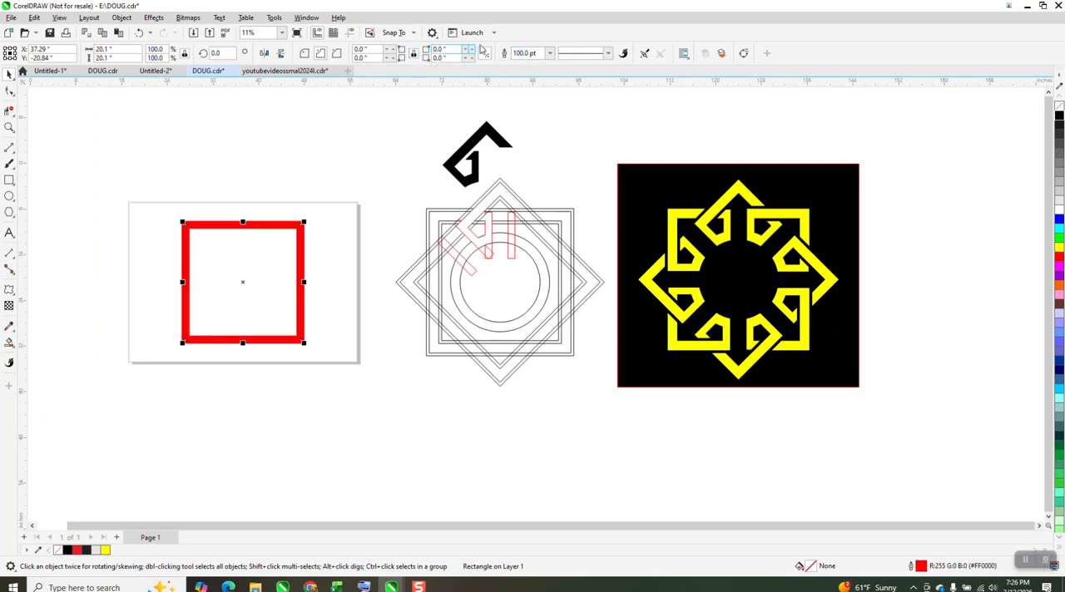
pyautogui.click(539, 52)
pyautogui.write('120')
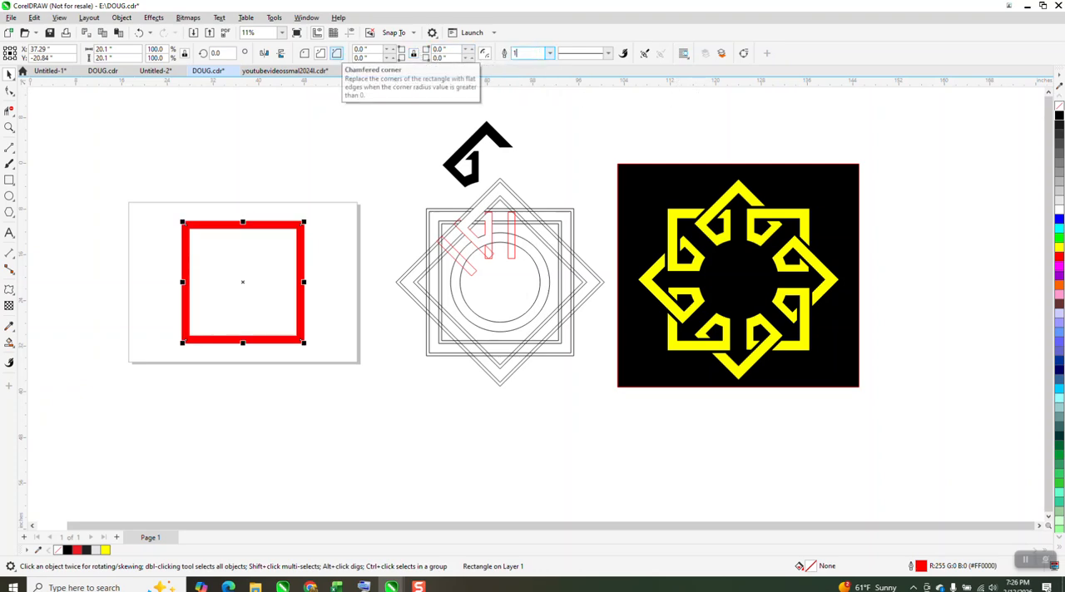
pyautogui.press('Return')
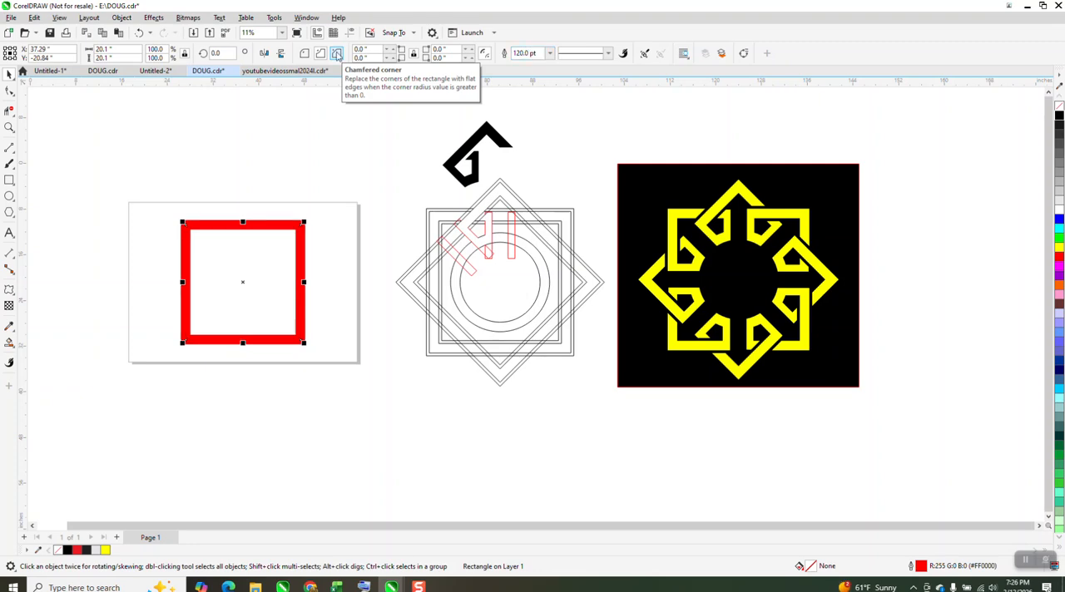
# Step: Convert the square's outline to an object, remove its fill and give it a black hairline outline
pyautogui.click(121, 18)
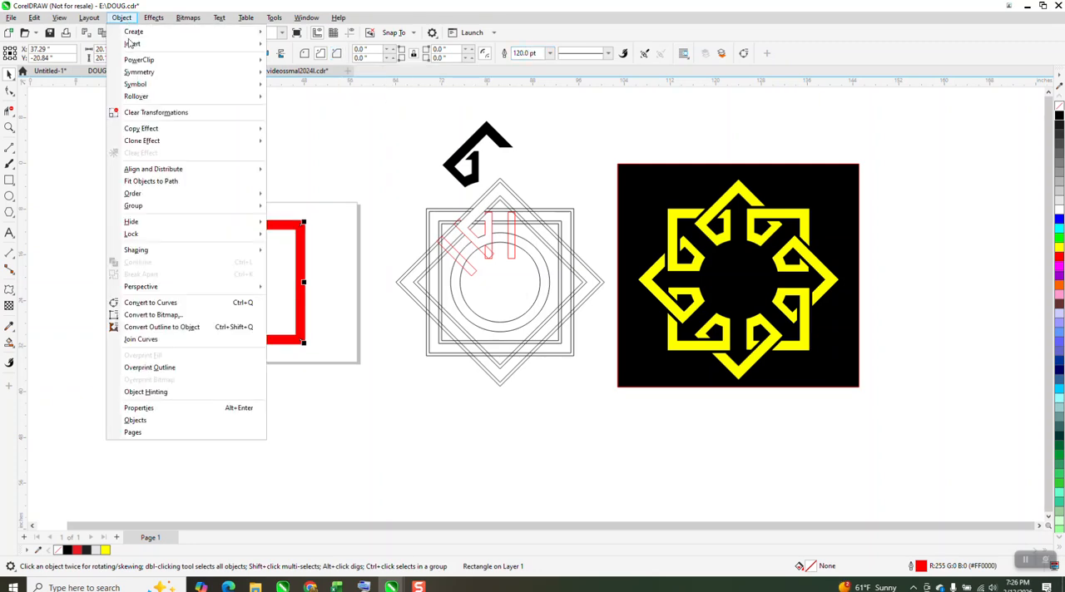
pyautogui.click(176, 328)
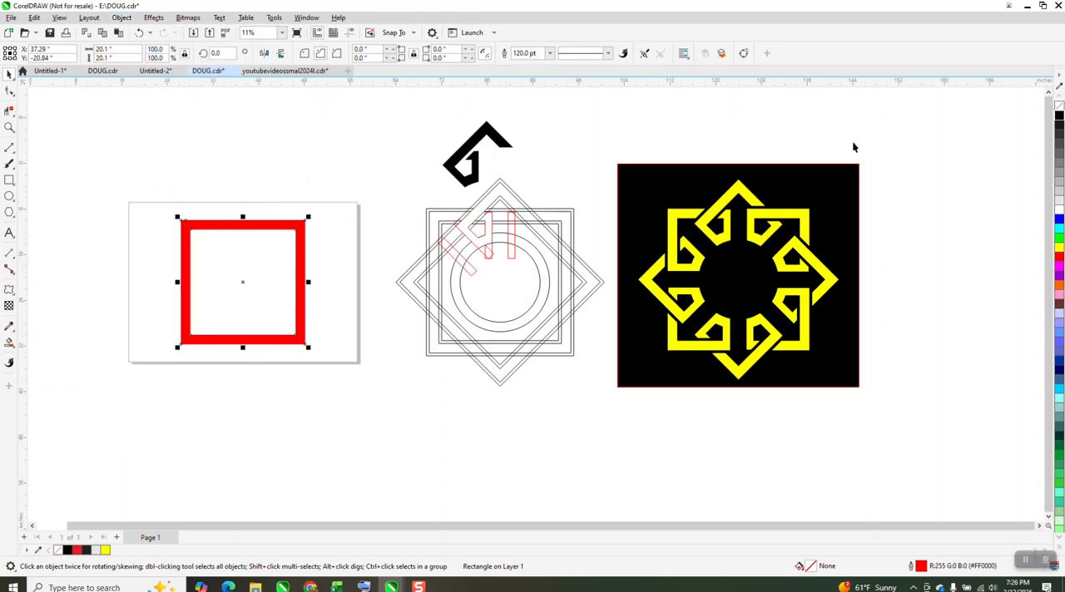
pyautogui.click(1060, 108)
pyautogui.rightClick(1060, 118)
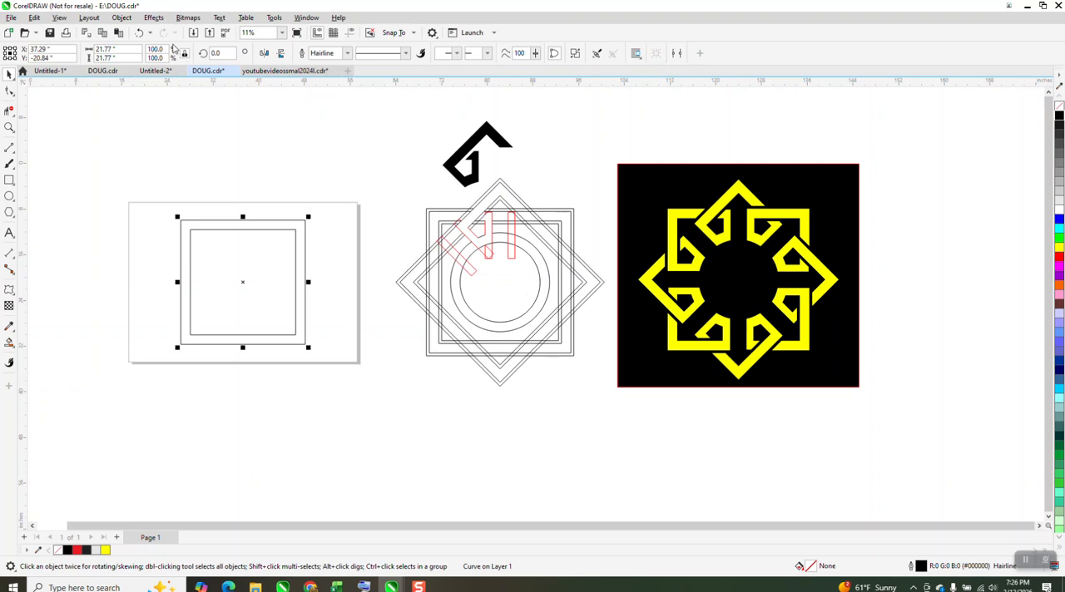
# Step: Apply a one-step outside contour with a 0.5-inch offset to the square frame
pyautogui.click(155, 21)
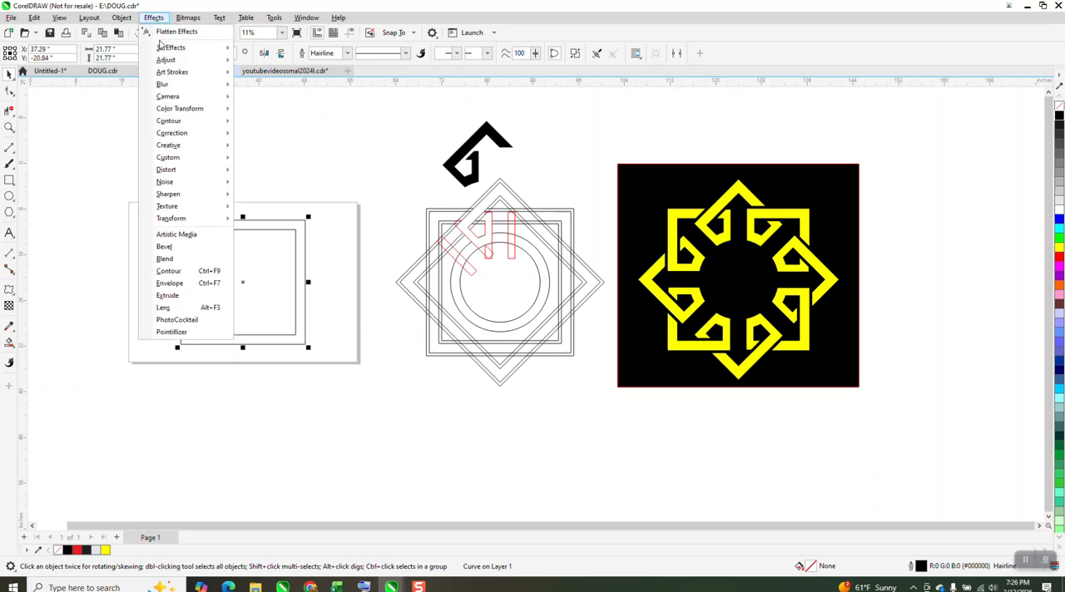
pyautogui.click(181, 276)
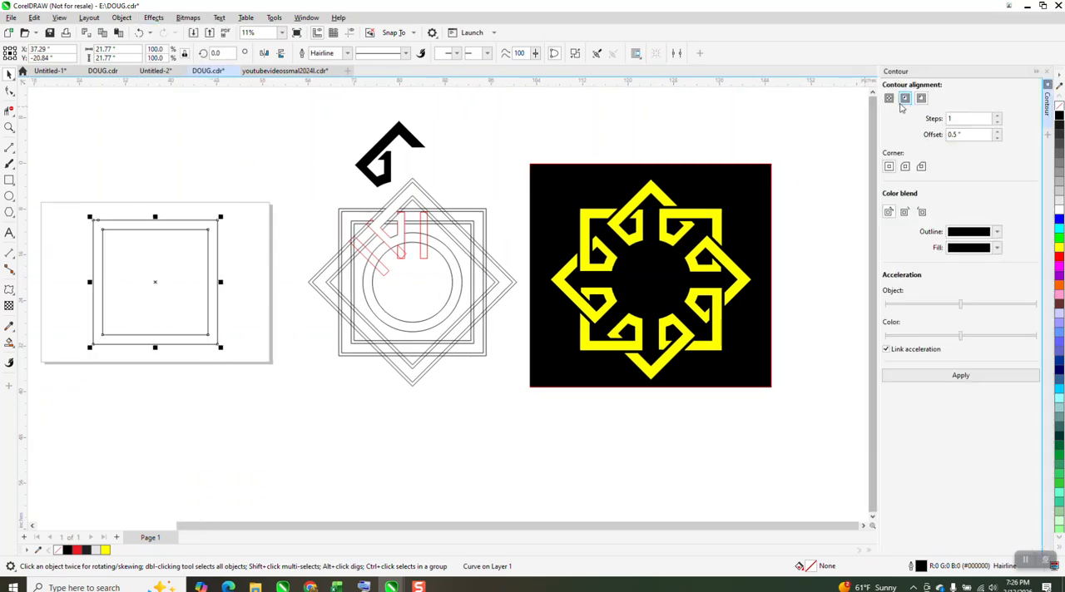
pyautogui.click(961, 376)
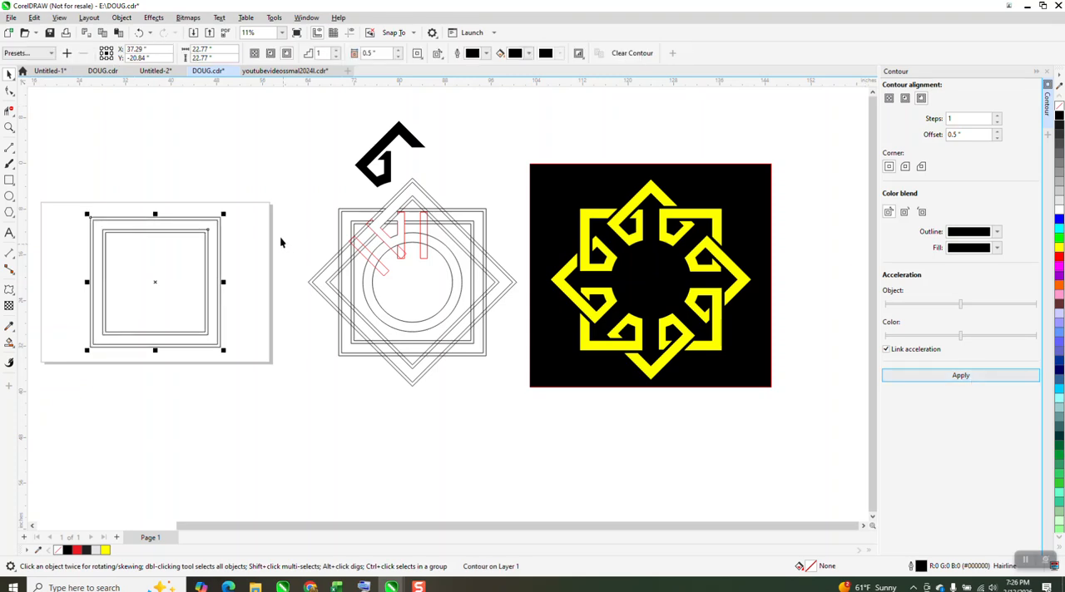
# Step: Break the contour apart from the square frame and group the two resulting objects
pyautogui.click(121, 17)
pyautogui.click(182, 277)
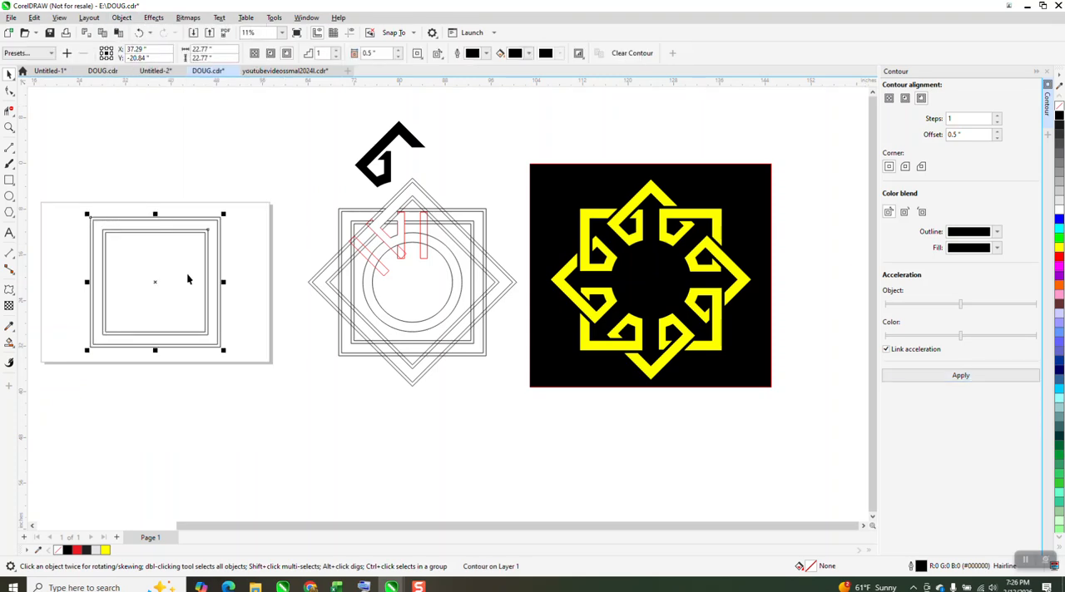
pyautogui.moveTo(42, 167); pyautogui.dragTo(266, 350)
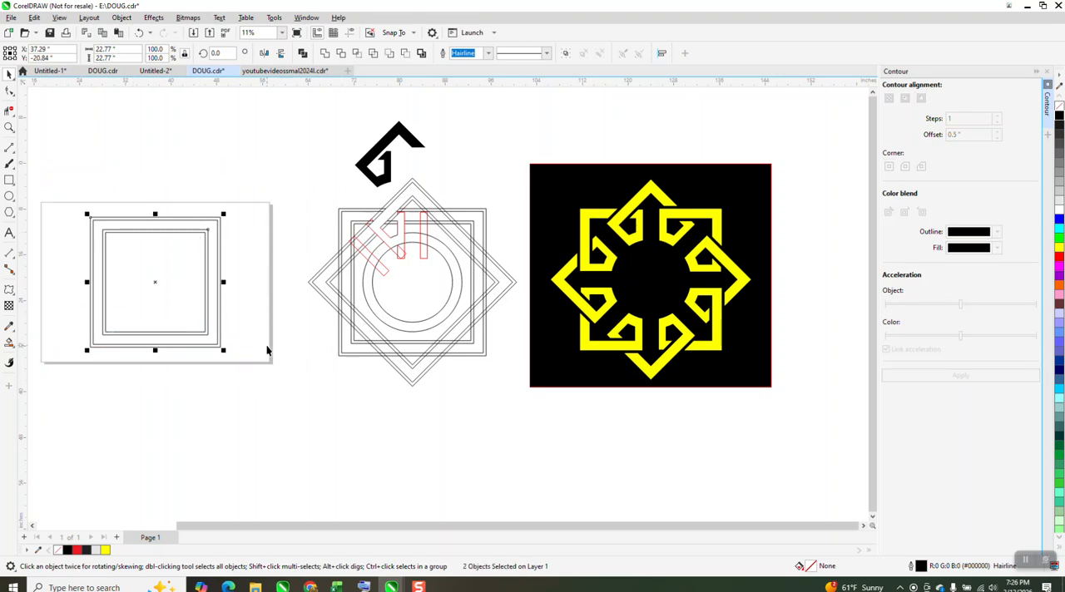
pyautogui.hotkey('ctrl', 'g')
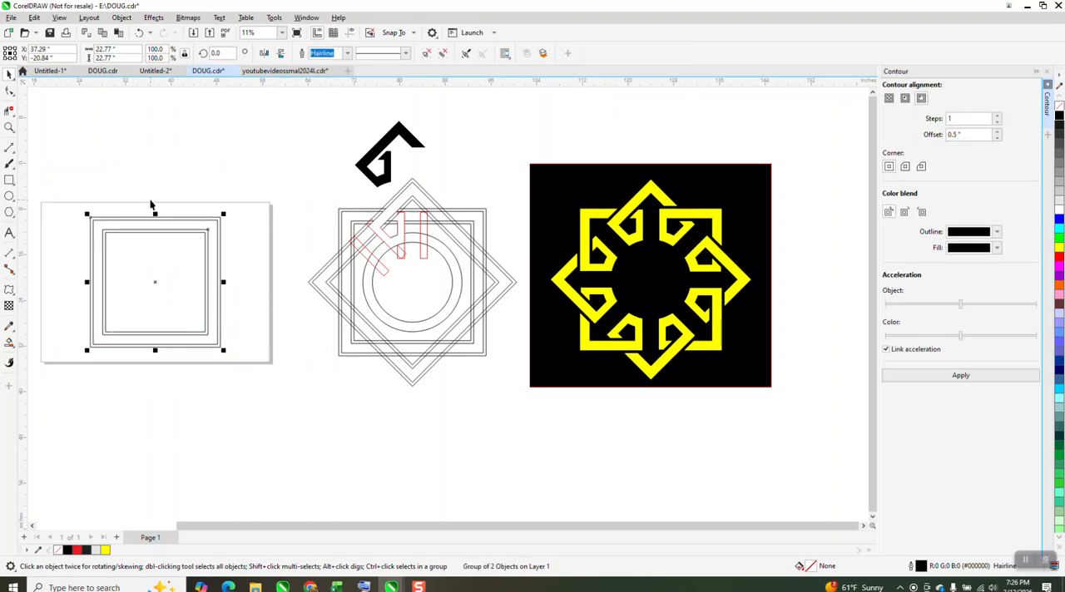
# Step: Duplicate the grouped square frames in place and rotate the copy 45 degrees to form an eight-pointed star
pyautogui.hotkey('ctrl', 'v')
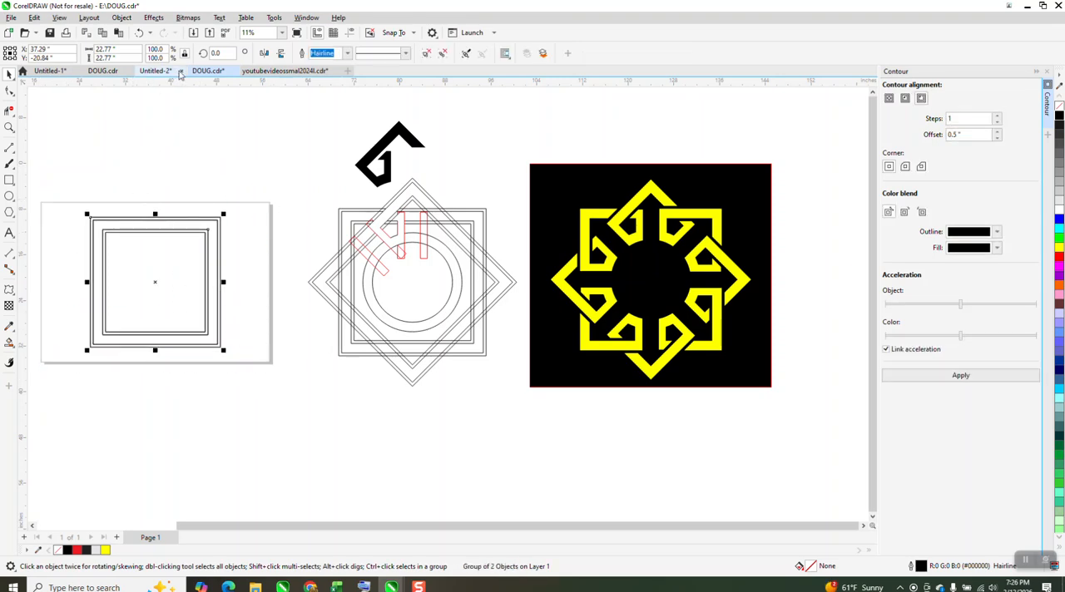
pyautogui.moveTo(233, 55); pyautogui.dragTo(192, 70)
pyautogui.write('45')
pyautogui.press('Return')
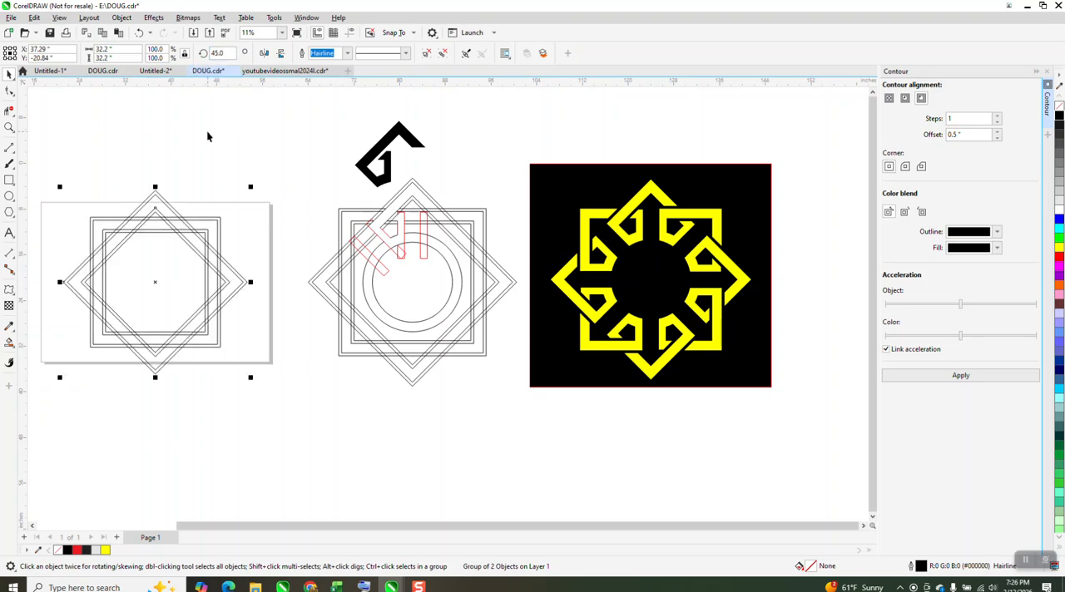
# Step: Draw a circle about 12.81 inches in diameter, centre it on the page and set its outline width to 120 pt
pyautogui.click(9, 195)
pyautogui.moveTo(277, 127); pyautogui.dragTo(265, 199)
pyautogui.press('p')
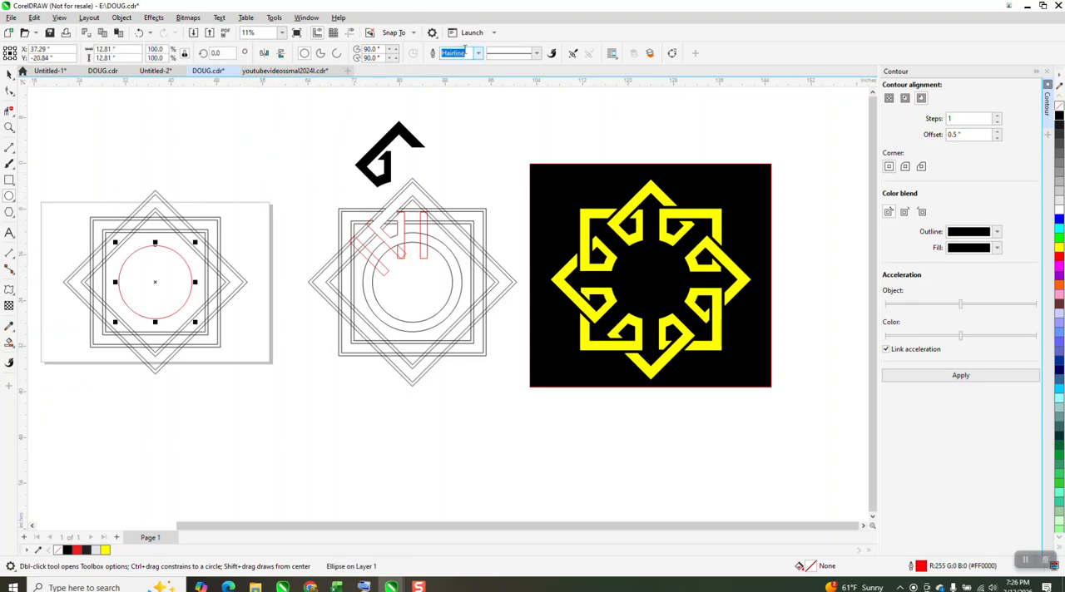
pyautogui.write('120')
pyautogui.press('Return')
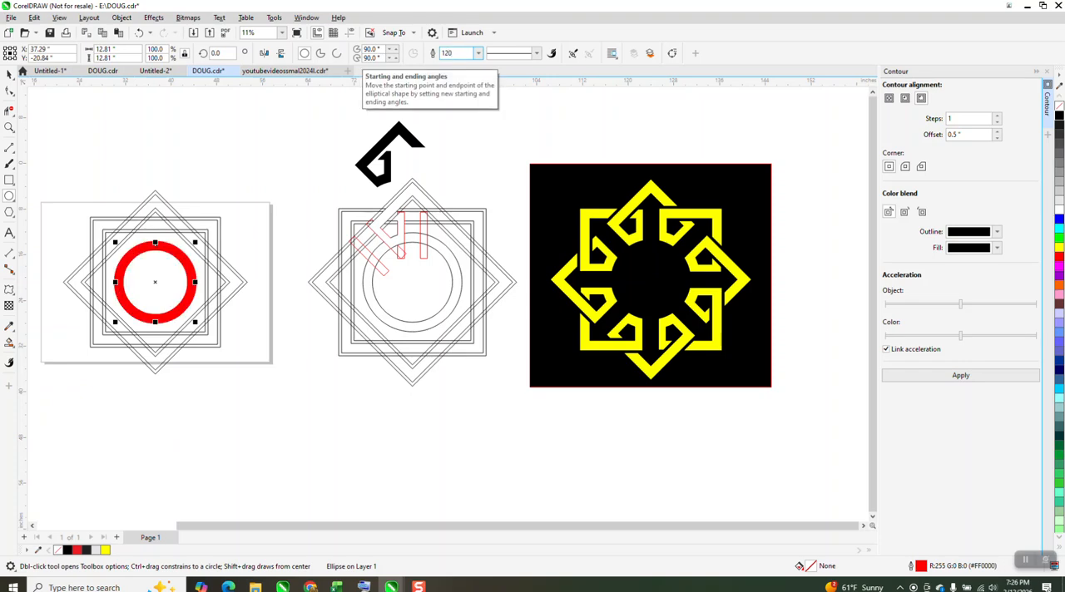
# Step: Convert the circle's outline to an object, leave it unfilled with a black hairline outline, and close the contour settings
pyautogui.click(122, 17)
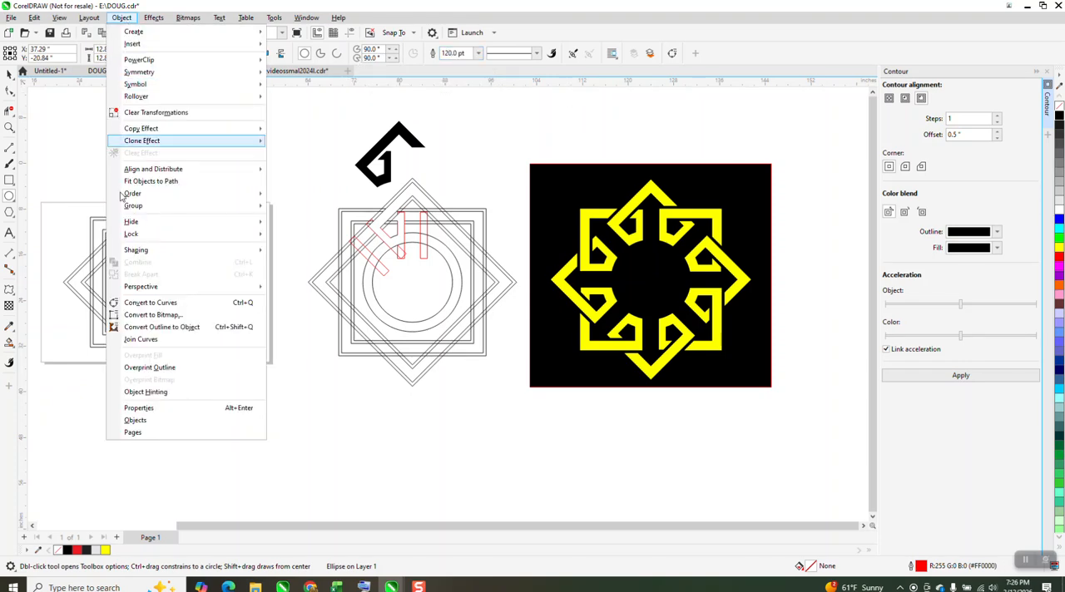
pyautogui.click(158, 325)
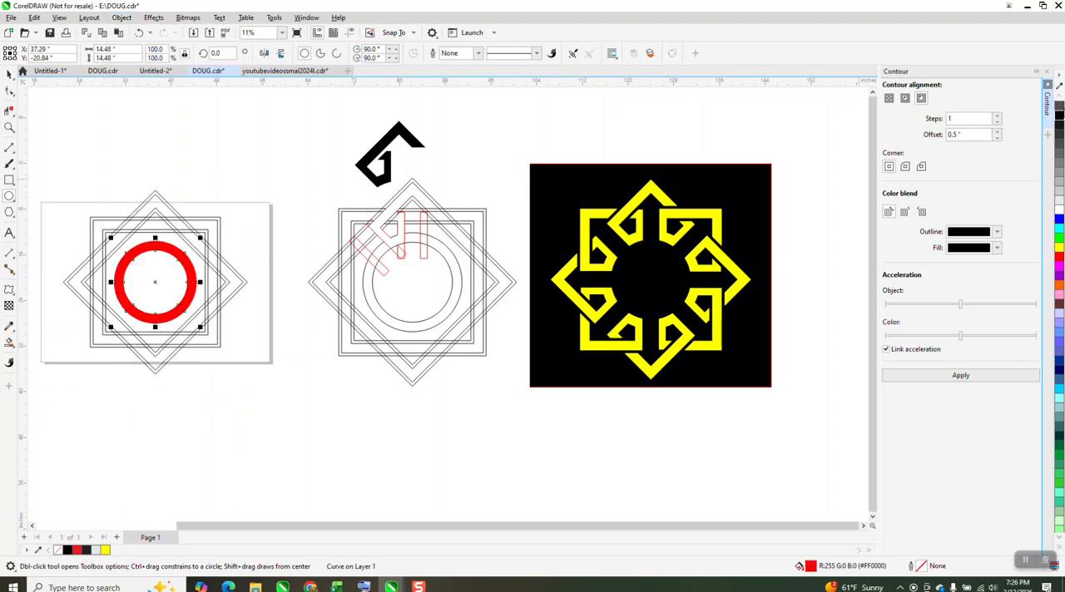
pyautogui.click(1059, 107)
pyautogui.rightClick(1059, 116)
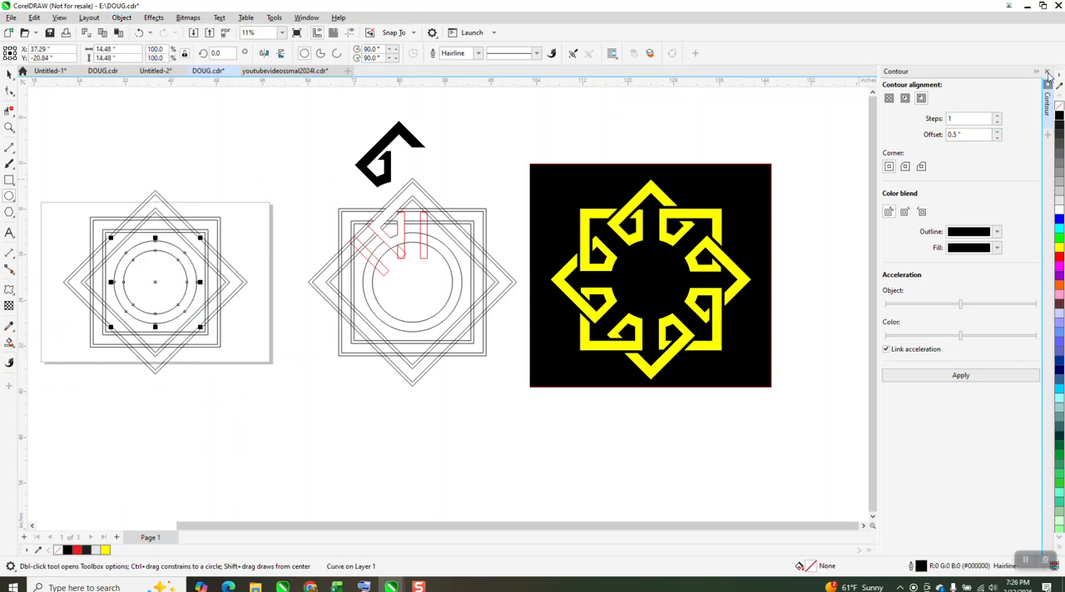
pyautogui.click(1048, 72)
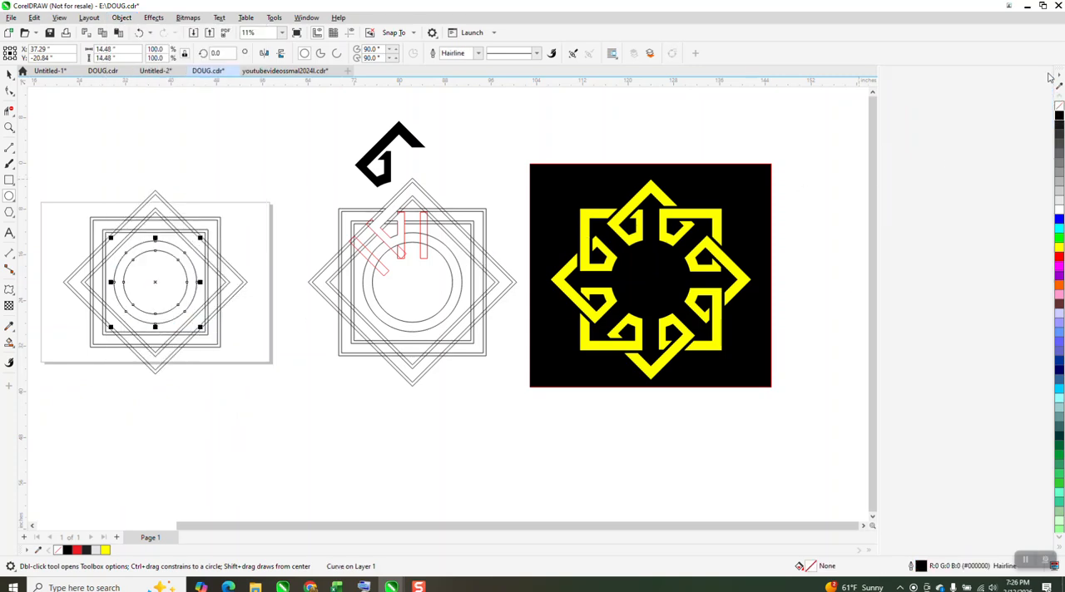
# Step: Draw a narrow vertical rectangle about 1.21 by 8.11 inches, matching the reference bar, and centre it on the page
pyautogui.click(9, 126)
pyautogui.moveTo(458, 203); pyautogui.dragTo(608, 287)
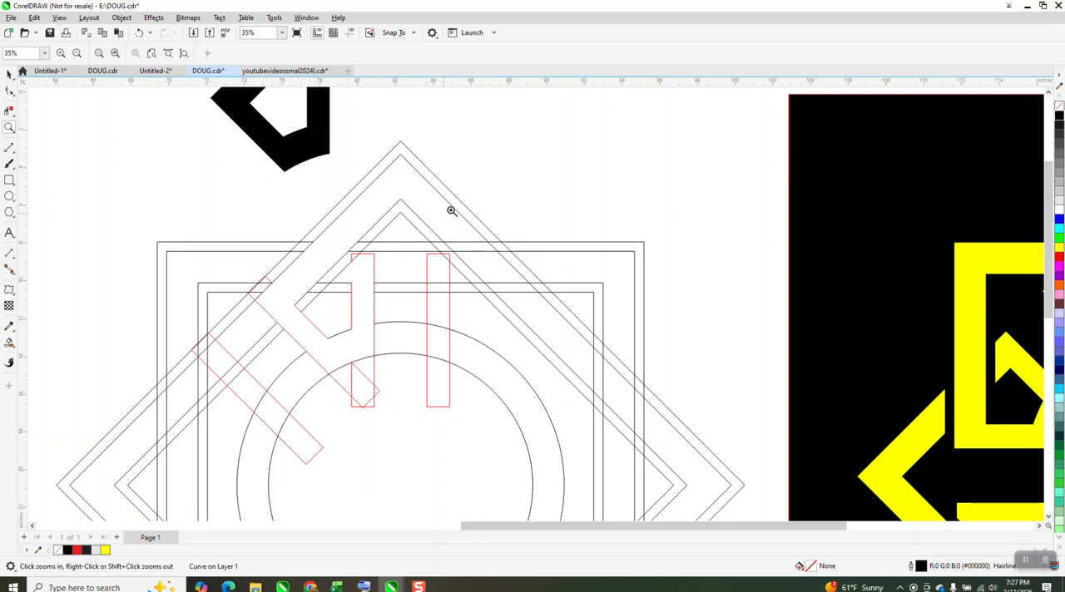
pyautogui.scroll(-2, 428, 222)
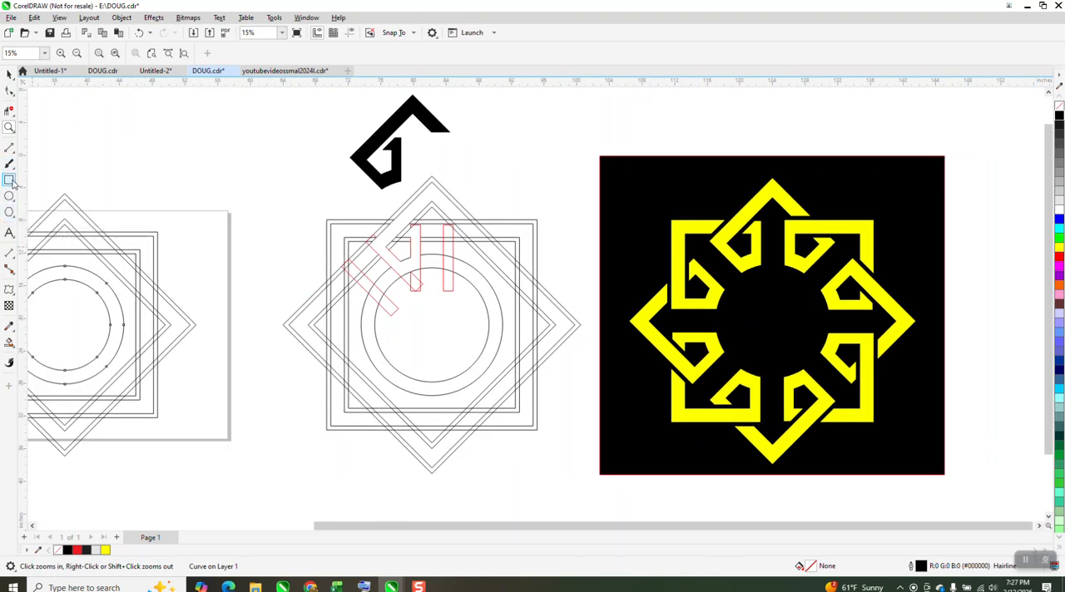
pyautogui.click(9, 180)
pyautogui.moveTo(449, 226); pyautogui.dragTo(443, 291)
pyautogui.scroll(-2, 408, 227)
pyautogui.press('p')
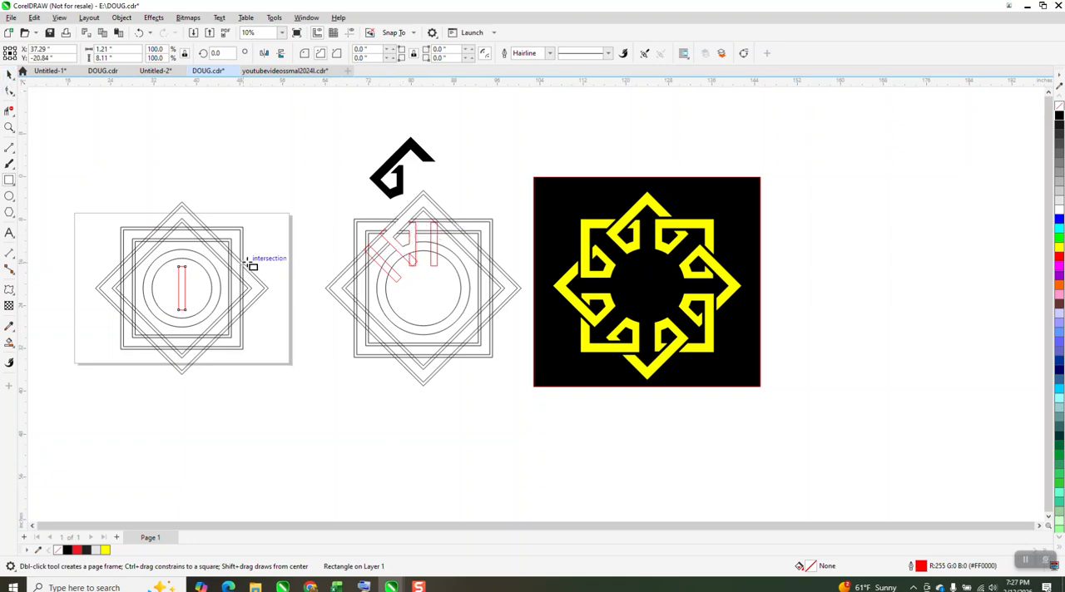
# Step: Move the narrow rectangle straight up so it crosses the upper ring, with its top just inside the outer square frame
pyautogui.click(9, 126)
pyautogui.moveTo(380, 209); pyautogui.dragTo(482, 240)
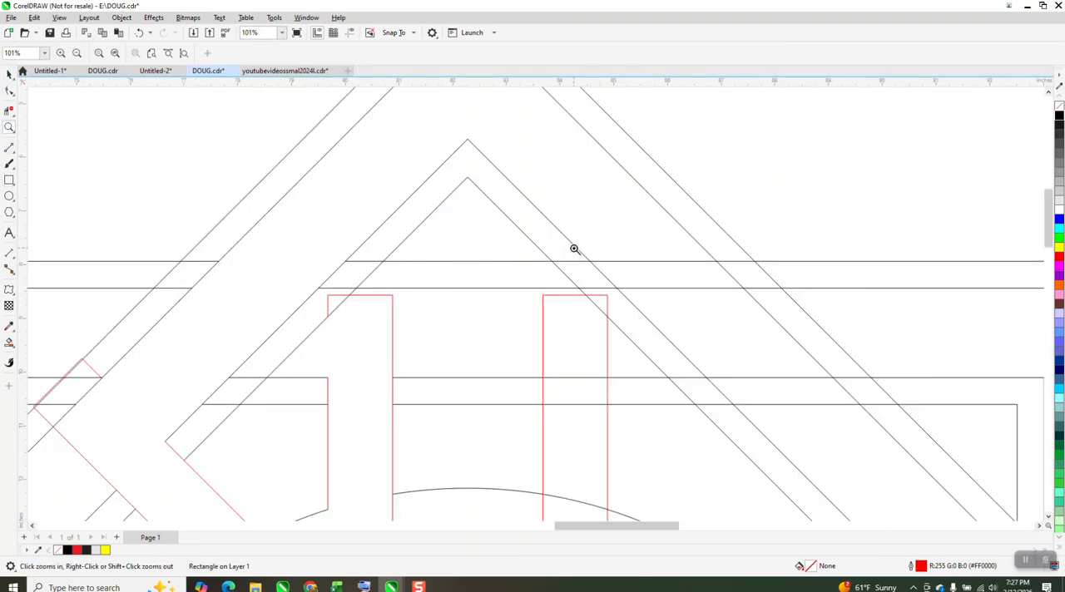
pyautogui.scroll(-5, 616, 271)
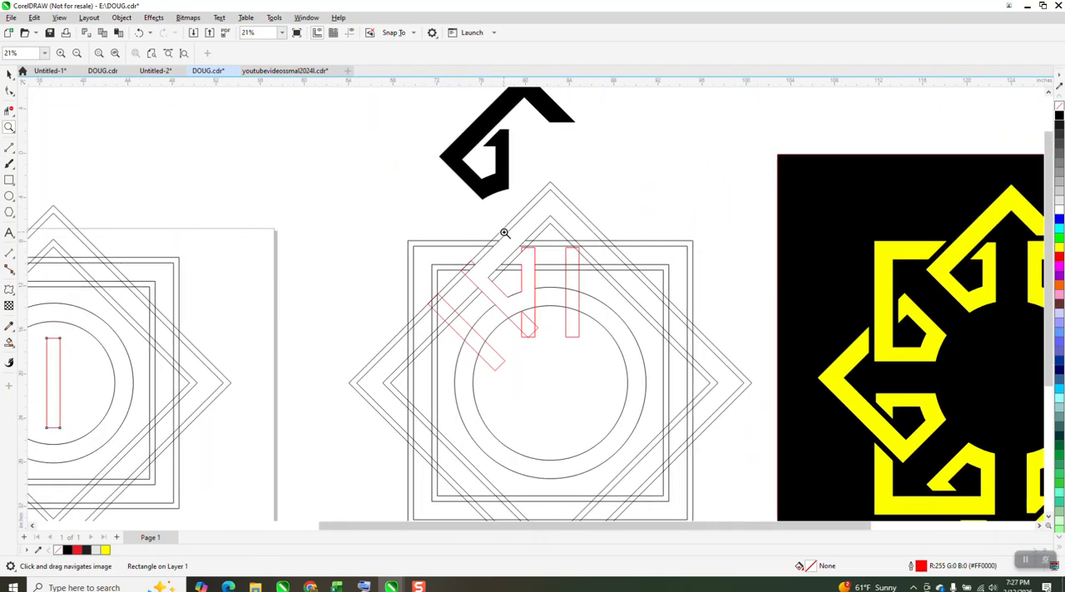
pyautogui.click(9, 73)
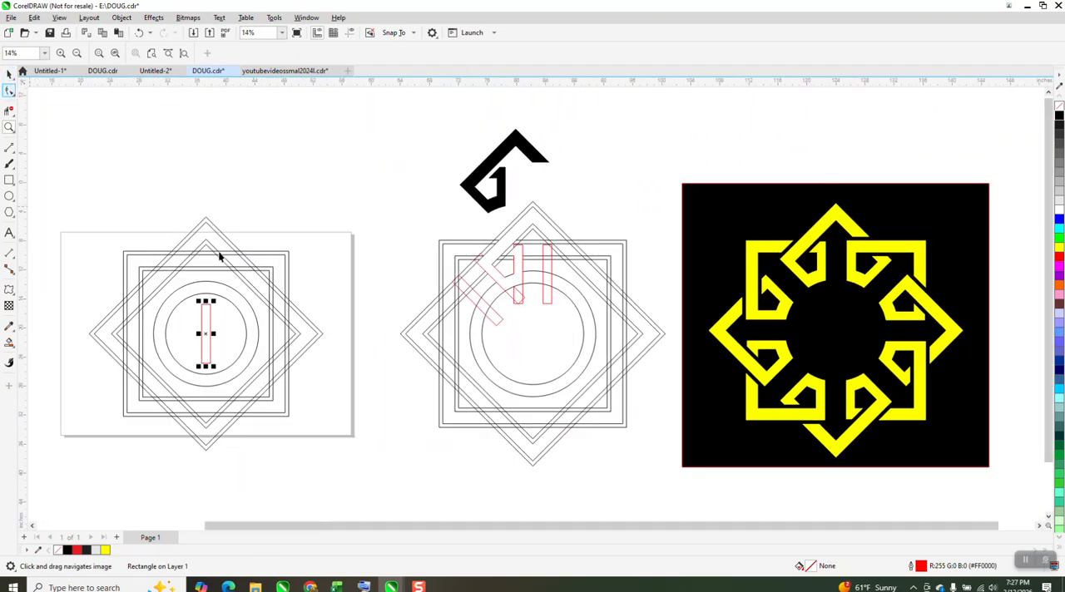
pyautogui.moveTo(204, 334)
pyautogui.mouseDown()
pyautogui.moveTo(202, 283)
pyautogui.moveTo(206, 292)
pyautogui.mouseUp()
pyautogui.click(282, 165)
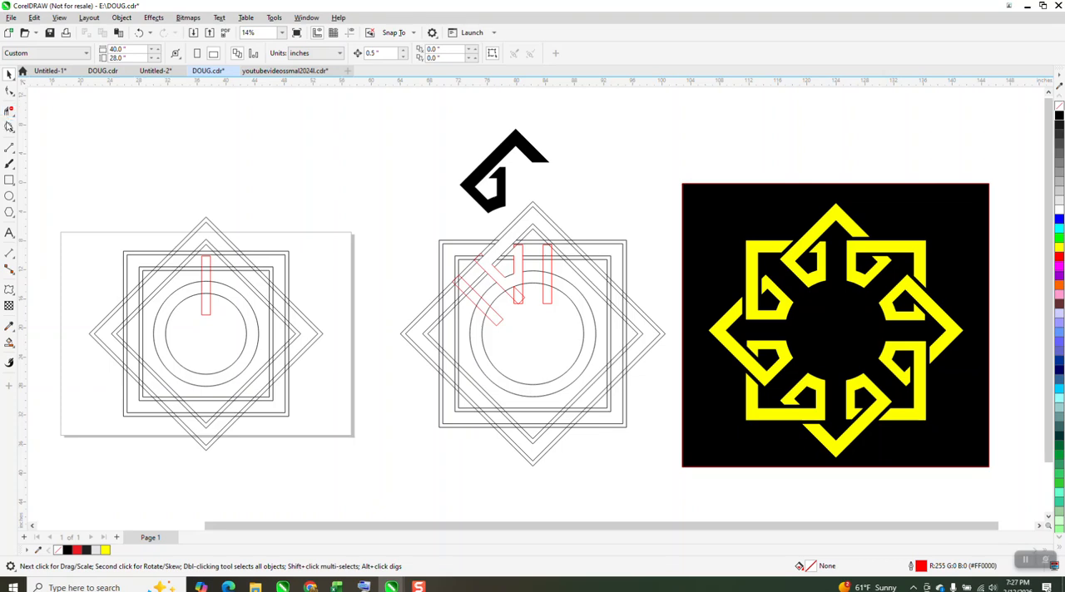
# Step: Duplicate the narrow rectangle and nudge the two bars 1.5 inches to either side of the star's vertical centre line
pyautogui.click(9, 128)
pyautogui.moveTo(157, 208); pyautogui.dragTo(449, 409)
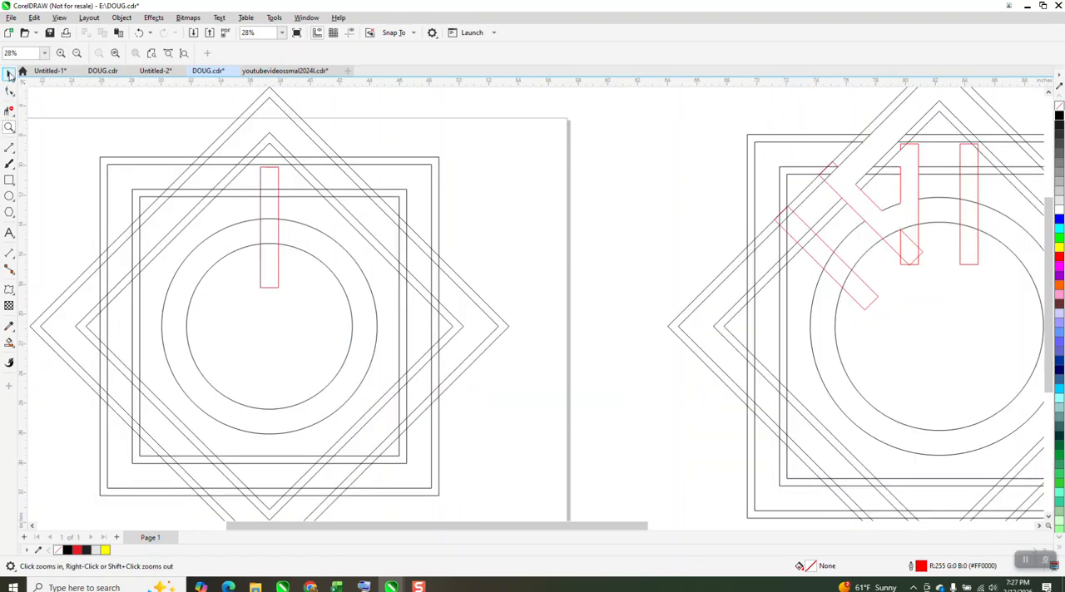
pyautogui.click(9, 74)
pyautogui.click(279, 189)
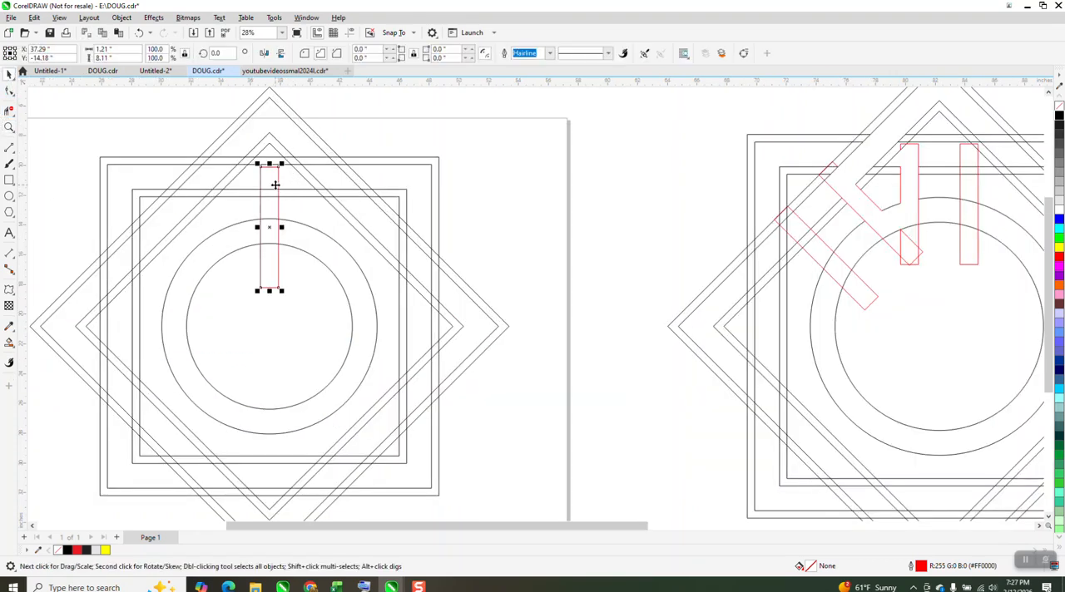
pyautogui.moveTo(269, 182); pyautogui.dragTo(270, 186)
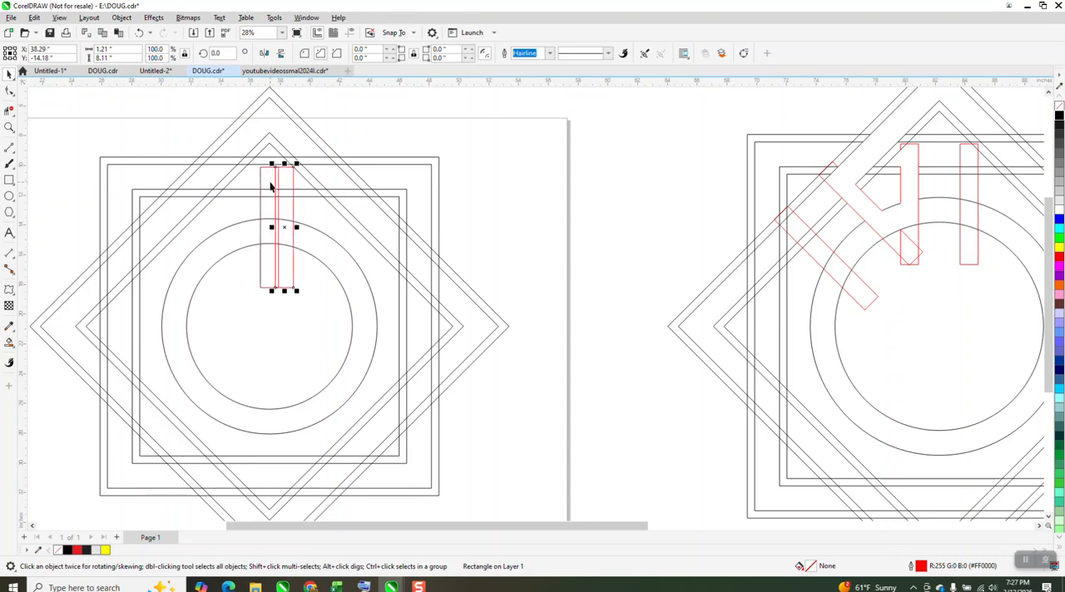
pyautogui.press('Right')
pyautogui.click(270, 184)
pyautogui.press('Left')
pyautogui.press('Left')
pyautogui.press('Left')
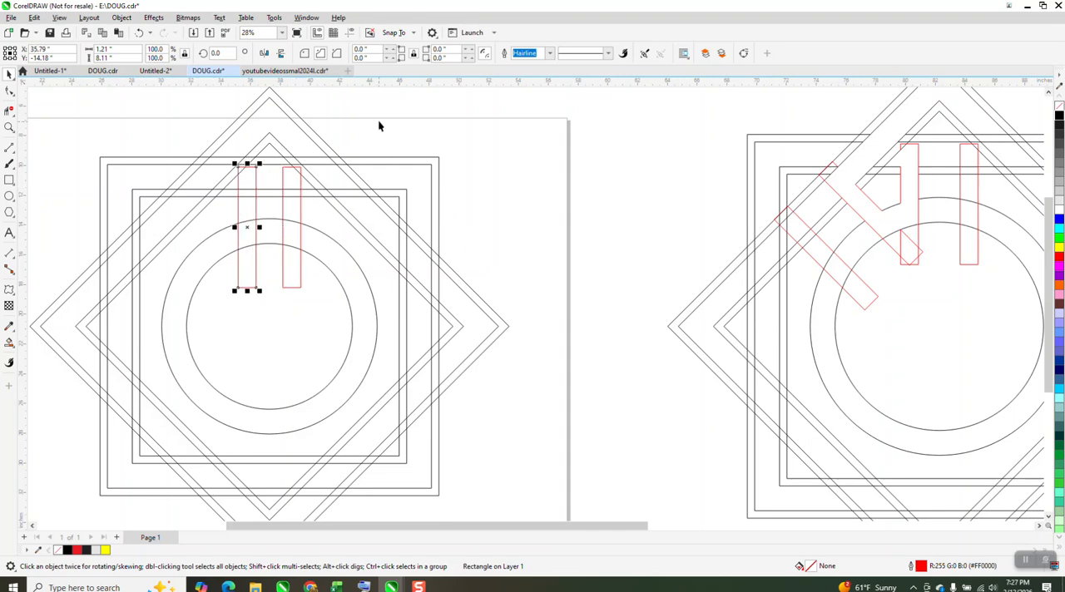
# Step: Group the two narrow vertical rectangles at the top of the star
pyautogui.moveTo(379, 119); pyautogui.dragTo(202, 329)
pyautogui.hotkey('ctrl', 'g')
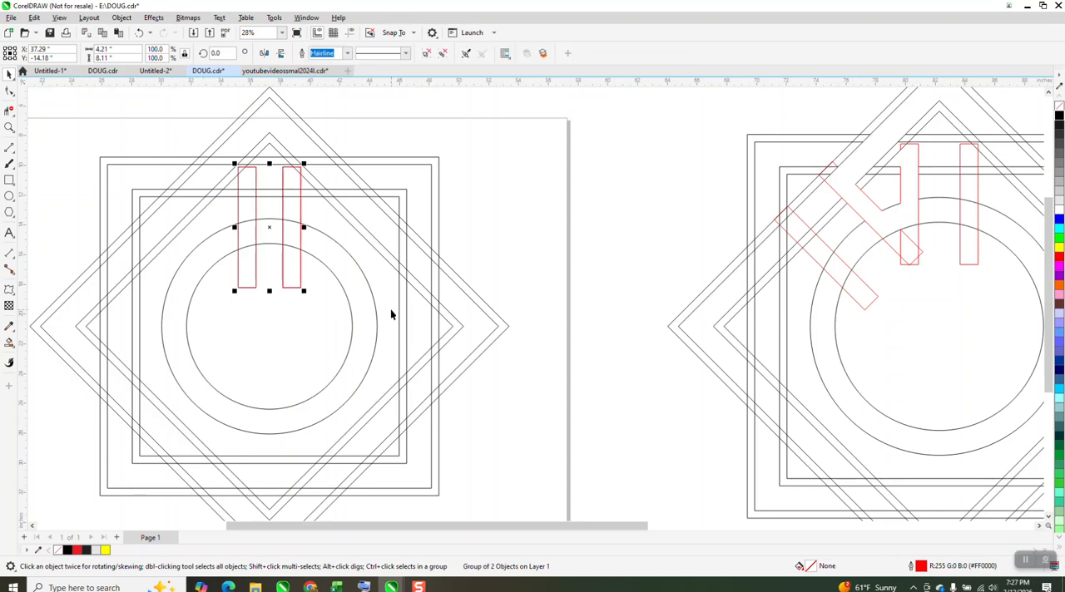
pyautogui.click(268, 225)
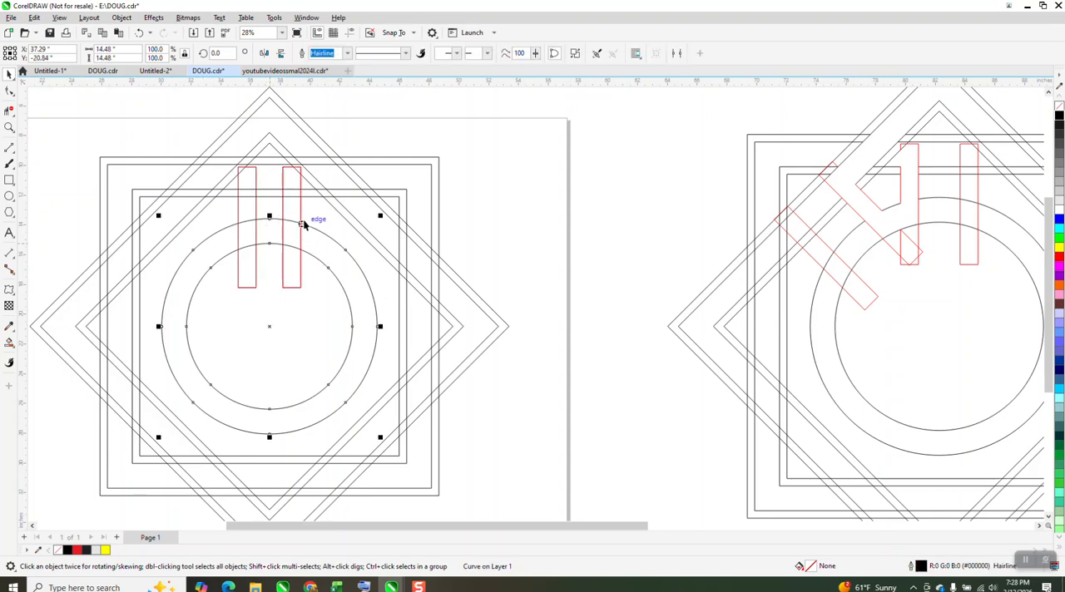
# Step: Rotate a copy of the grouped bar pair 45 degrees about the star's centre and enlarge that copy proportionally to 105%
pyautogui.doubleClick(301, 211)
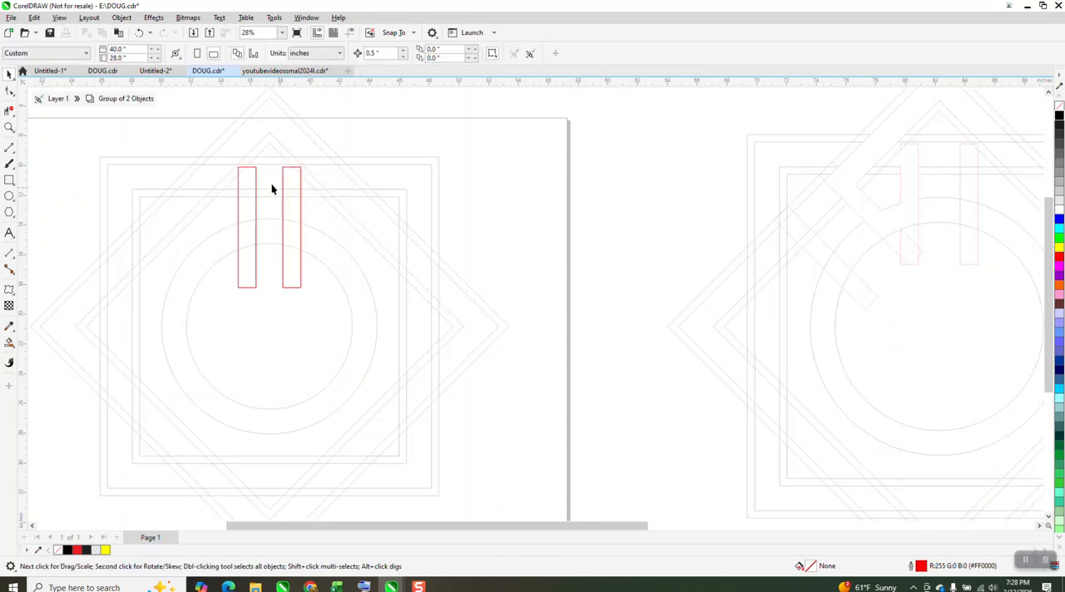
pyautogui.click(64, 100)
pyautogui.click(268, 227)
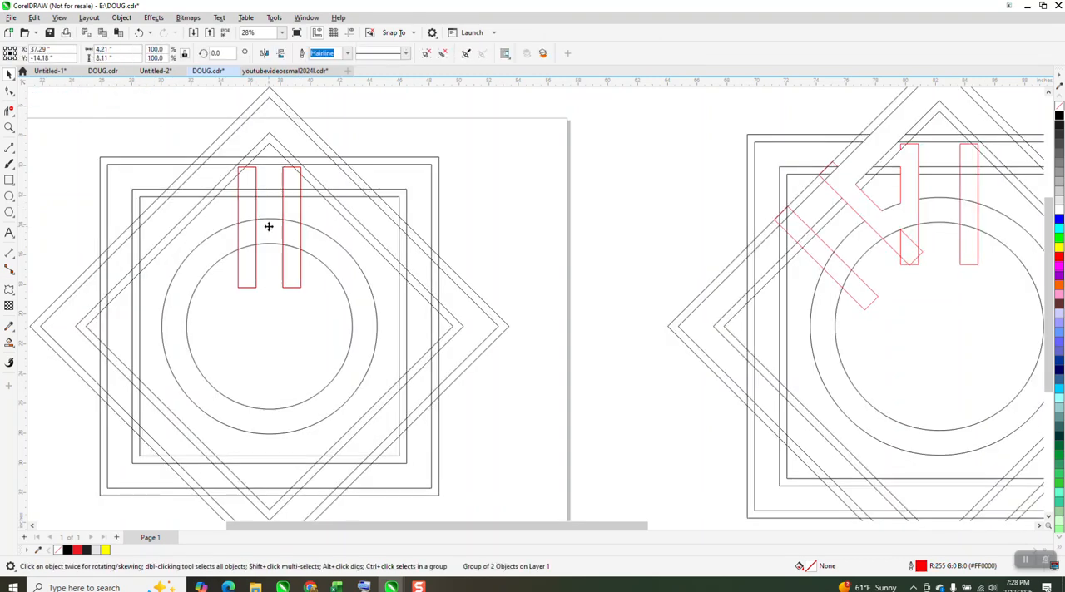
pyautogui.moveTo(220, 55); pyautogui.dragTo(148, 70)
pyautogui.write('45')
pyautogui.press('Return')
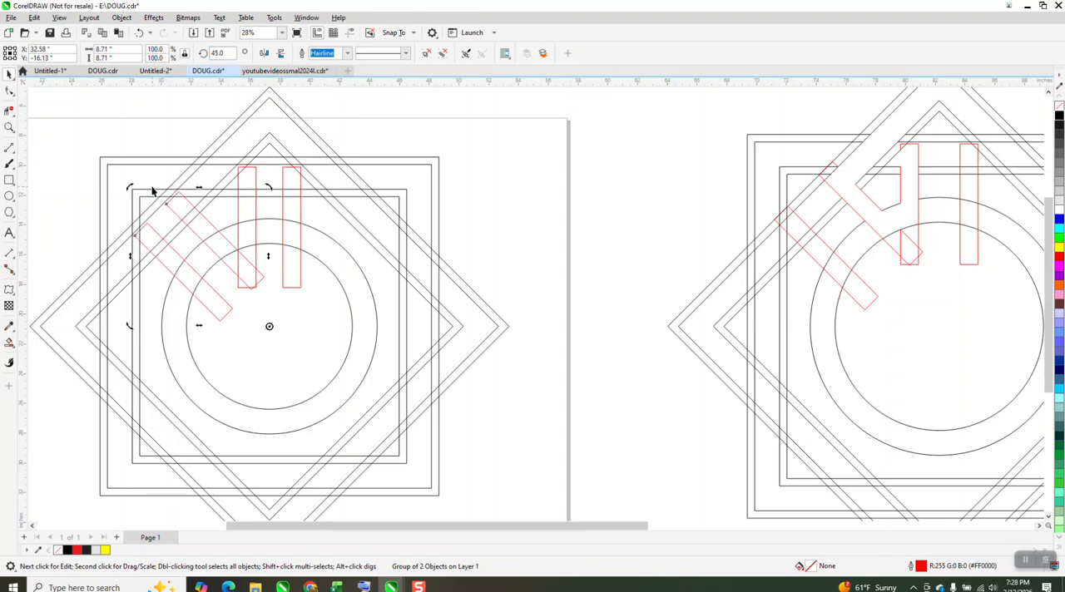
pyautogui.click(230, 267)
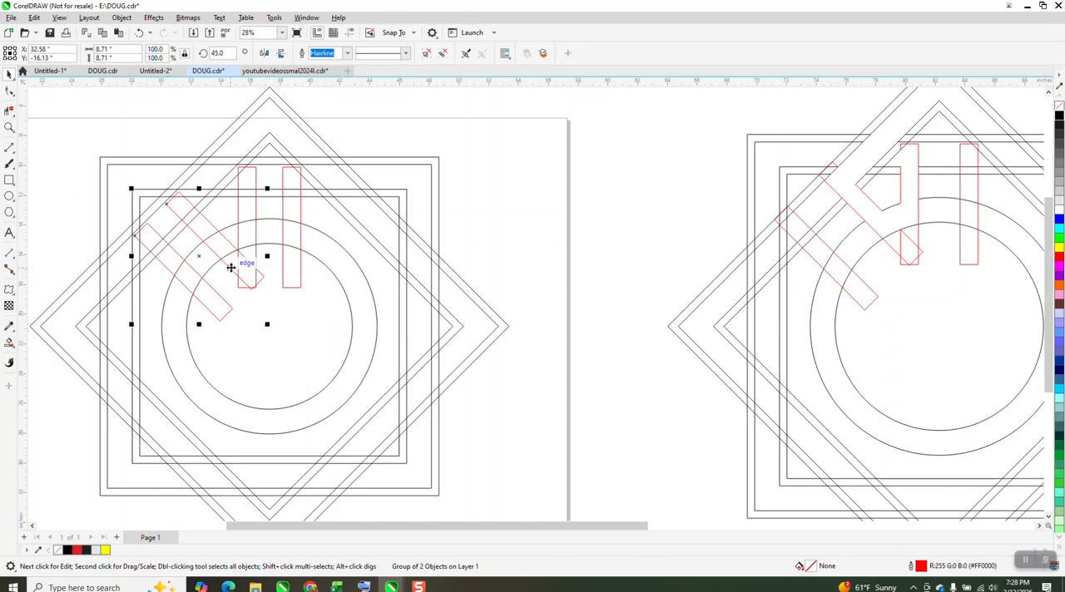
pyautogui.moveTo(131, 188); pyautogui.dragTo(119, 178)
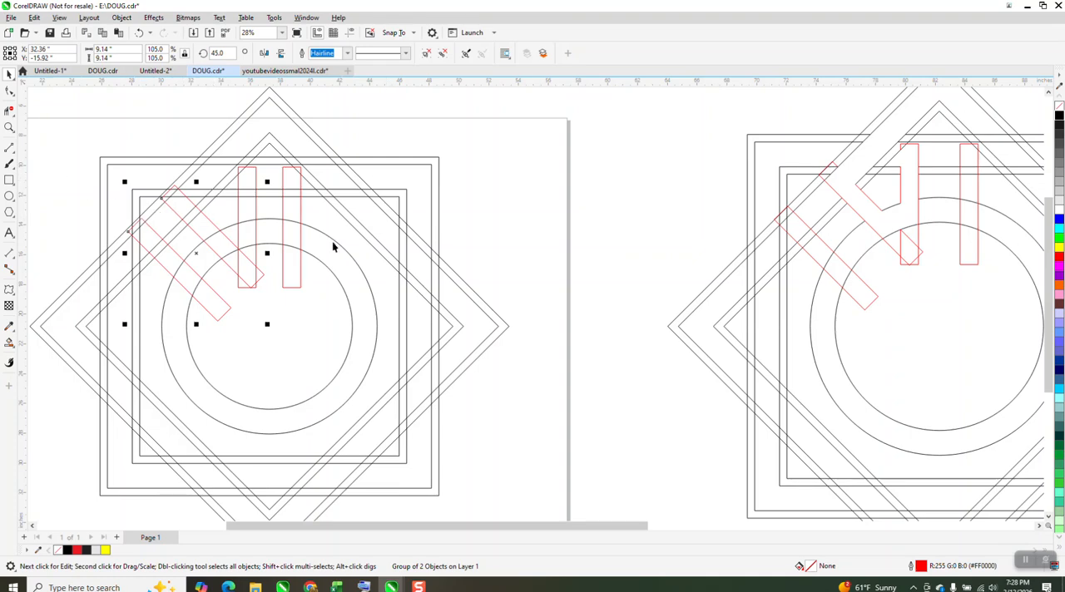
# Step: Remove the line segments crossing the star's upper-left band with Virtual Segment Delete, opening one hooked interlace region as in the reference construction
pyautogui.scroll(-2, 249, 214)
pyautogui.moveTo(620, 146); pyautogui.dragTo(221, 192)
pyautogui.click(9, 127)
pyautogui.moveTo(190, 102); pyautogui.dragTo(623, 430)
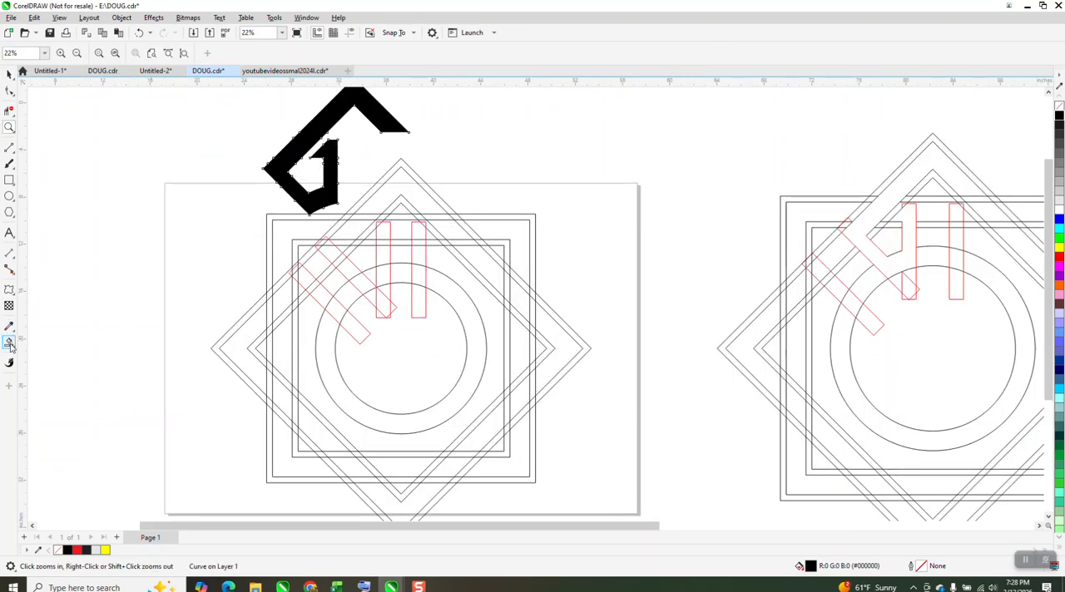
pyautogui.click(9, 110)
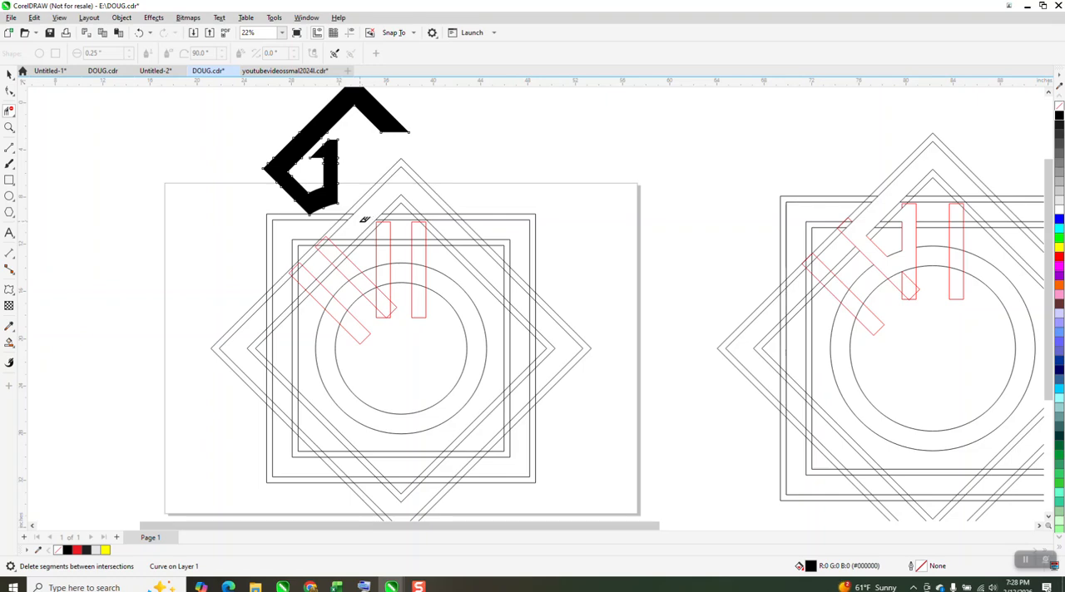
pyautogui.click(343, 241)
pyautogui.click(9, 73)
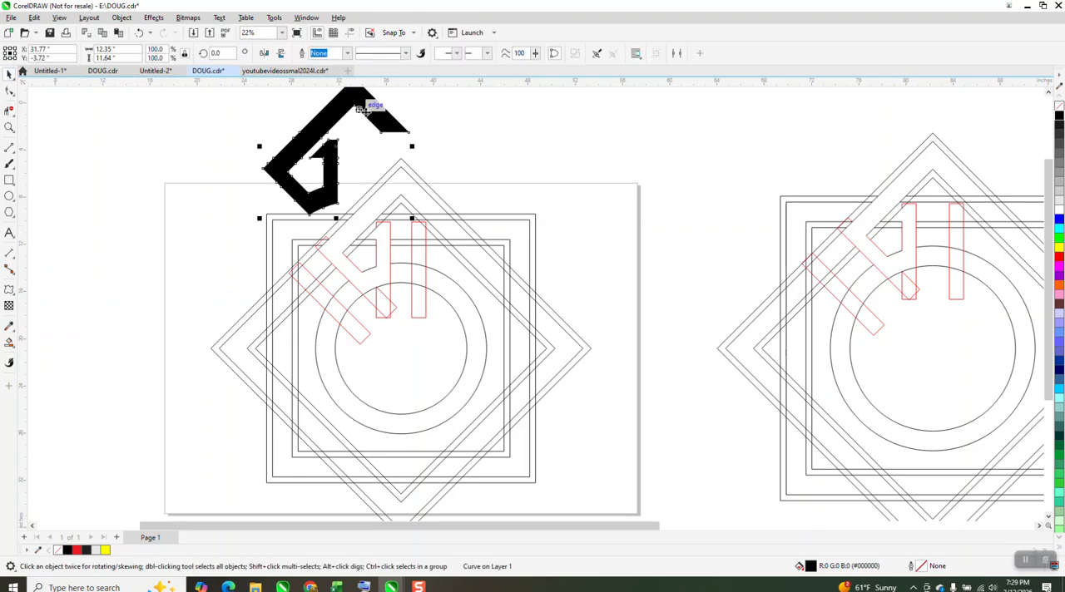
# Step: Delete the loose black piece above the star and Smart Fill the opened hooked region with black and no outline
pyautogui.press('Delete')
pyautogui.scroll(-1, 157, 121)
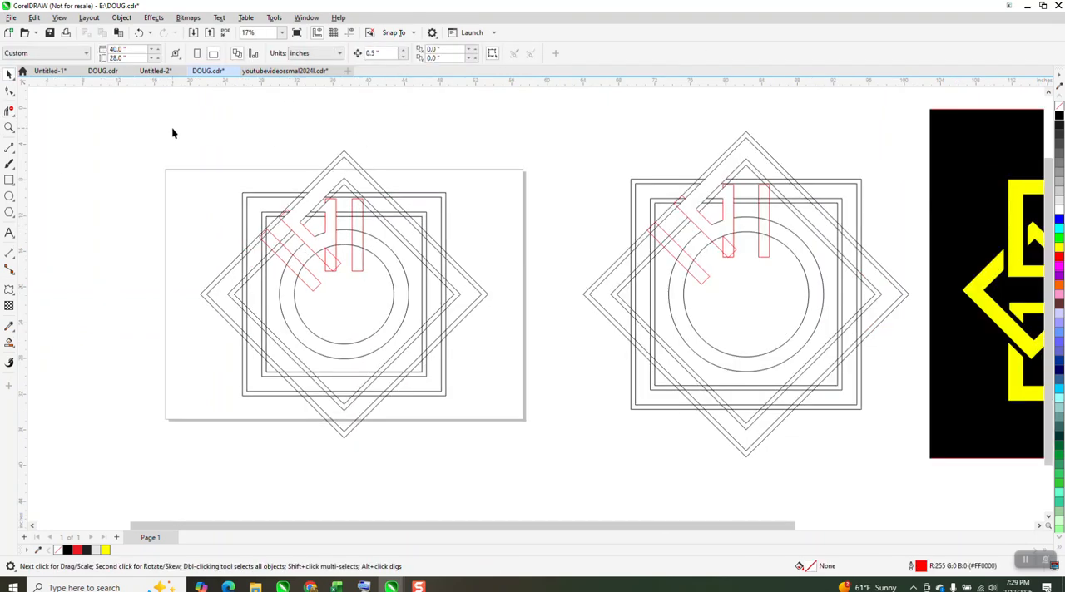
pyautogui.moveTo(211, 364); pyautogui.dragTo(519, 454)
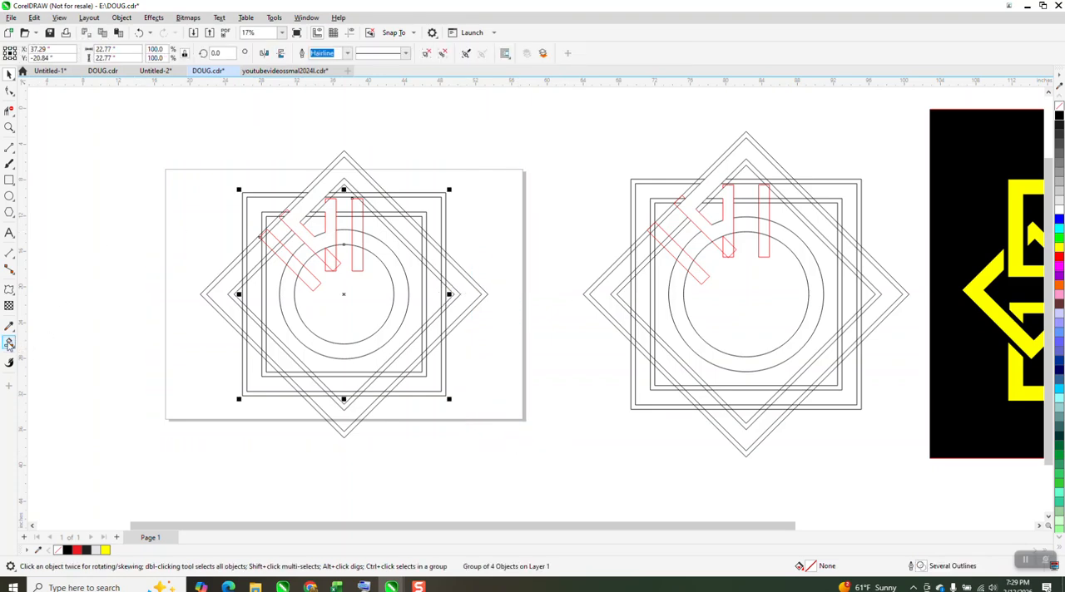
pyautogui.click(10, 342)
pyautogui.click(355, 181)
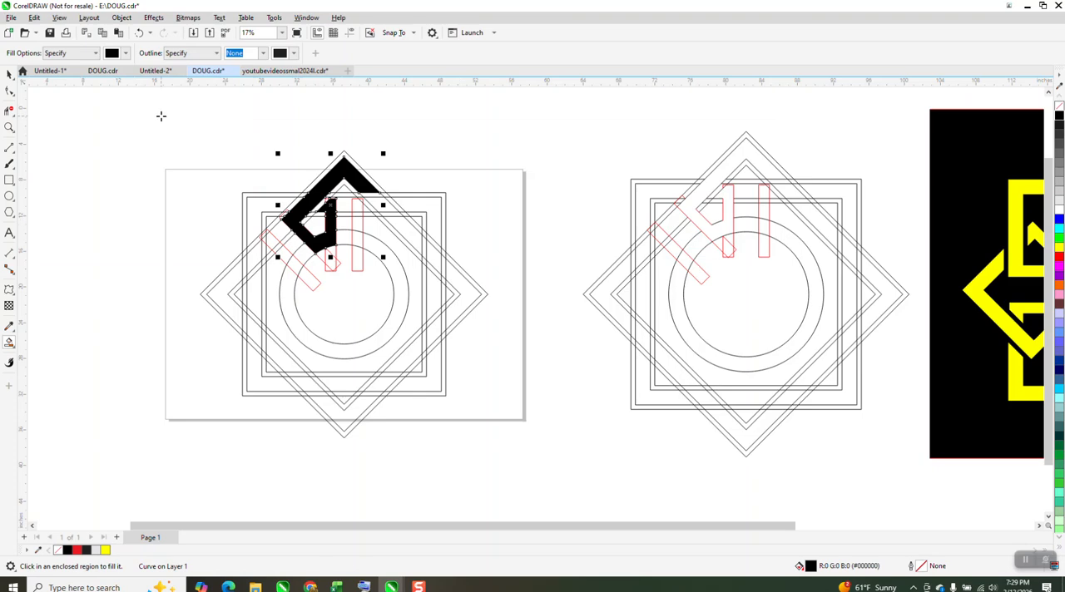
# Step: Set the nudge distance to 15 inches and nudge the filled black piece 30 inches left, clear of the construction lines
pyautogui.click(10, 73)
pyautogui.click(408, 124)
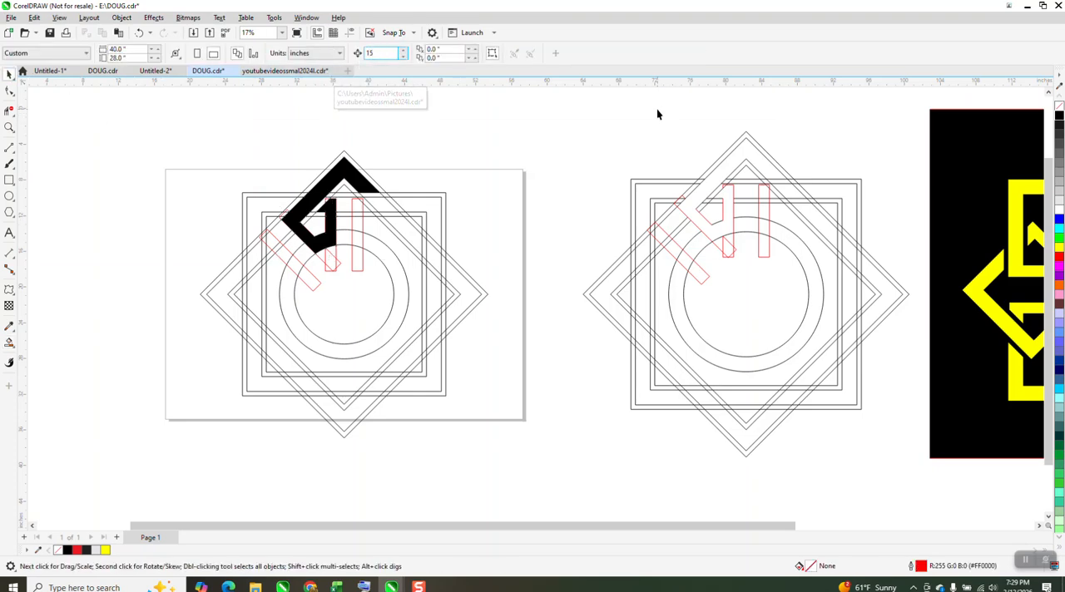
pyautogui.click(366, 181)
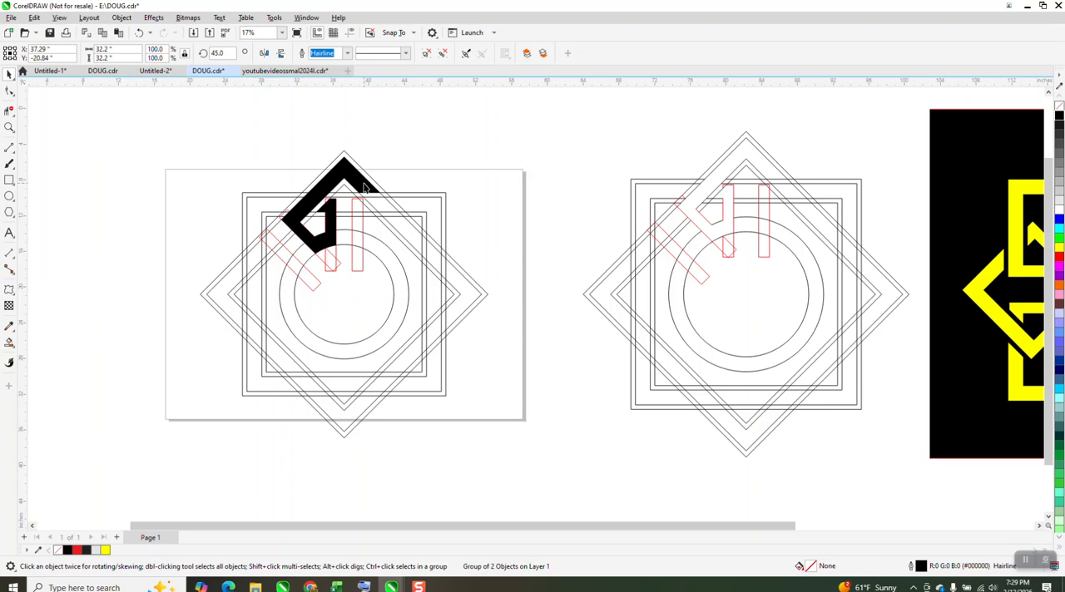
pyautogui.keyDown('ctrl'); pyautogui.click(367, 183); pyautogui.keyUp('ctrl')
pyautogui.press('Left')
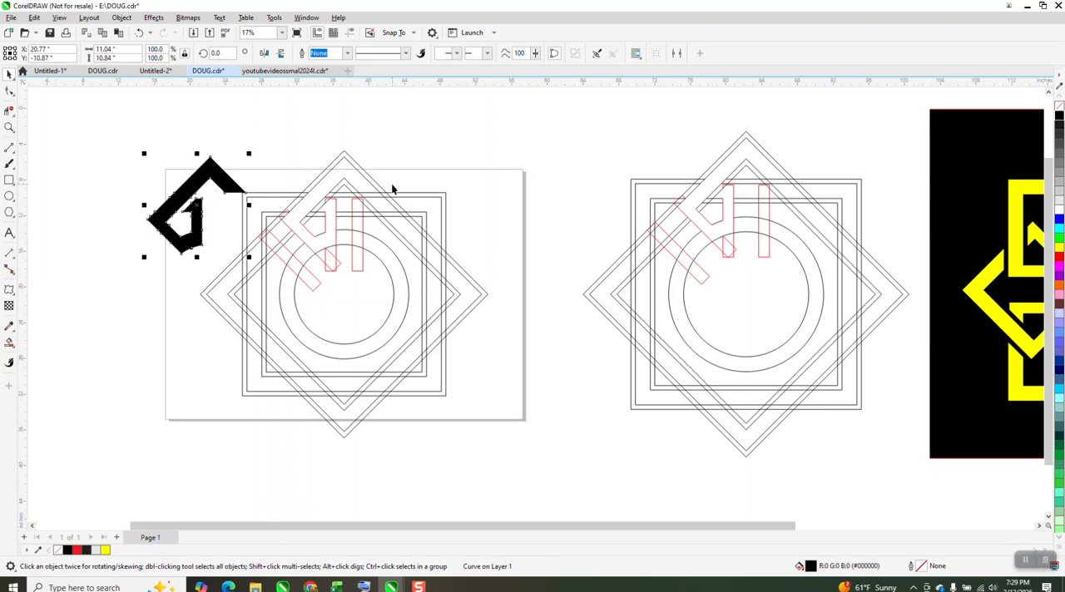
pyautogui.click(391, 205)
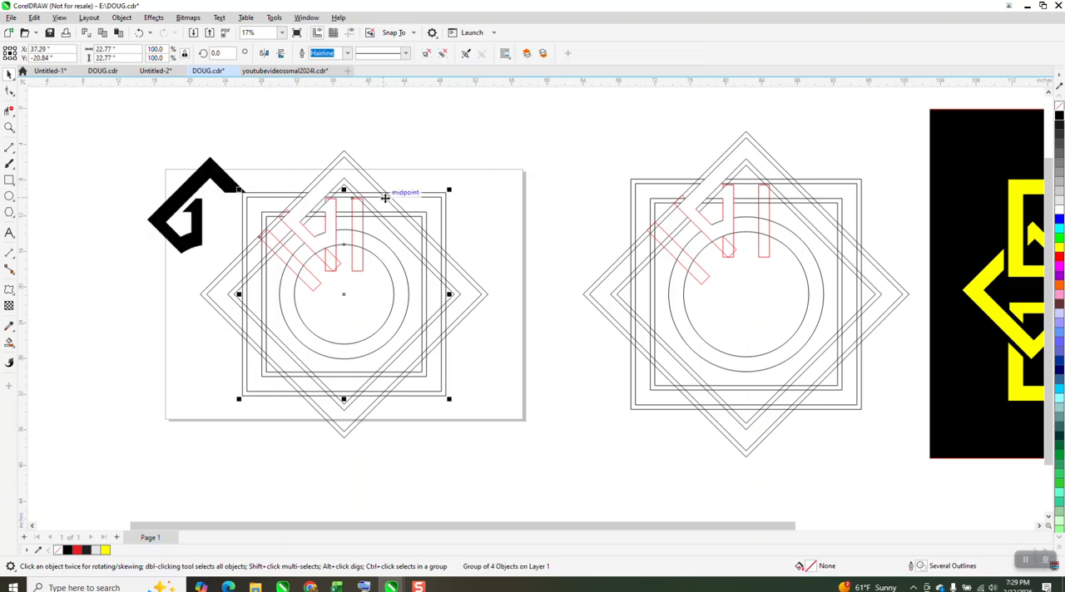
pyautogui.click(222, 181)
pyautogui.press('Left')
# Step: Group all the star's construction lines and nudge them 45 inches up, off the page
pyautogui.moveTo(164, 117); pyautogui.dragTo(560, 441)
pyautogui.hotkey('ctrl', 'g')
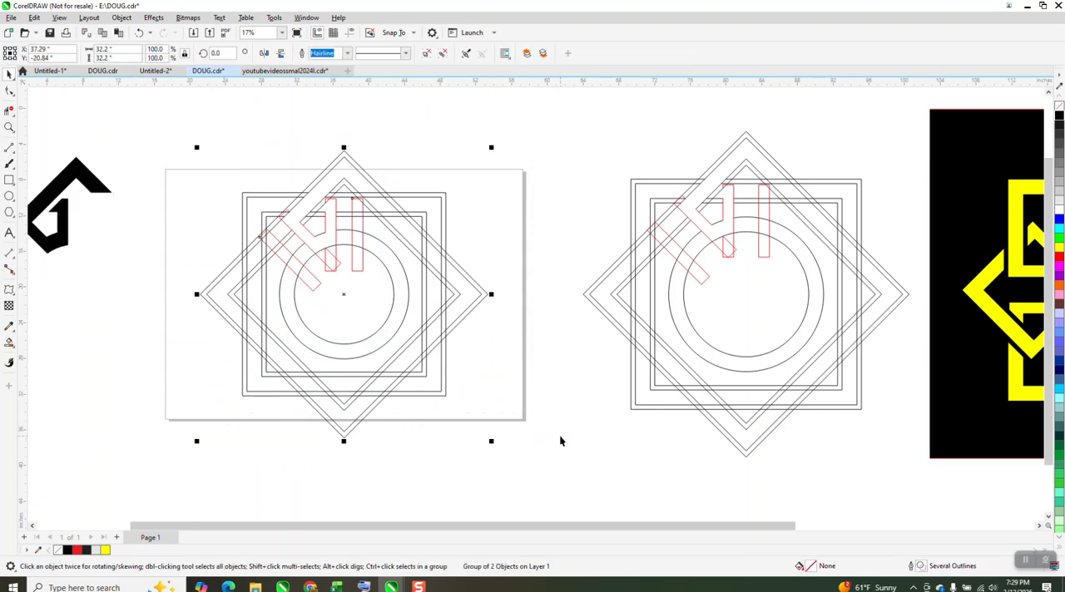
pyautogui.press('Up')
pyautogui.press('Up')
pyautogui.press('Up')
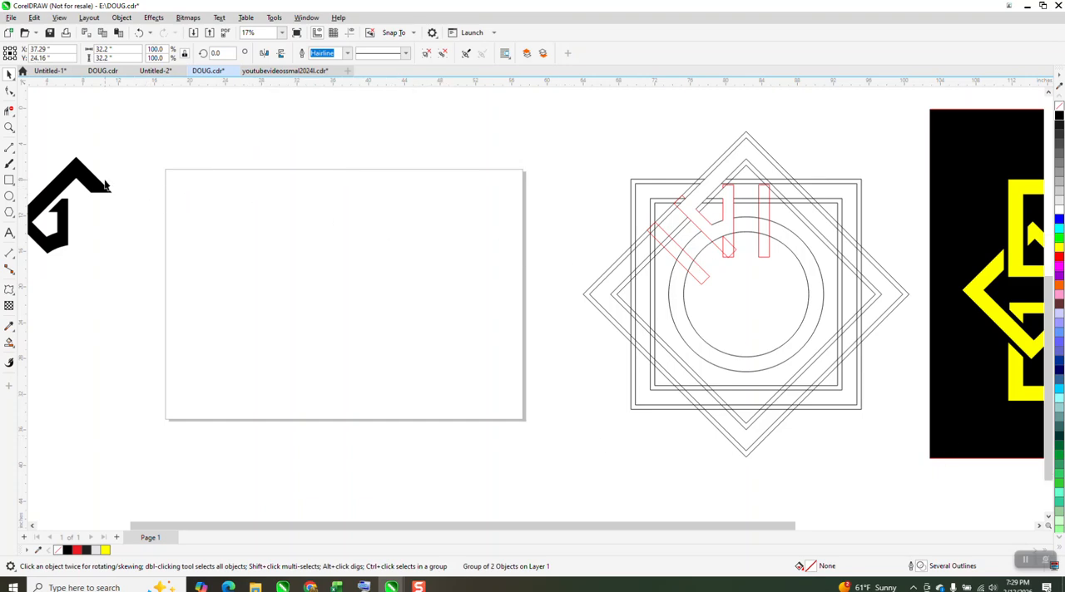
# Step: Nudge the black hooked piece 30 inches right, back to its original place on the page
pyautogui.click(102, 185)
pyautogui.press('Right')
pyautogui.press('Right')
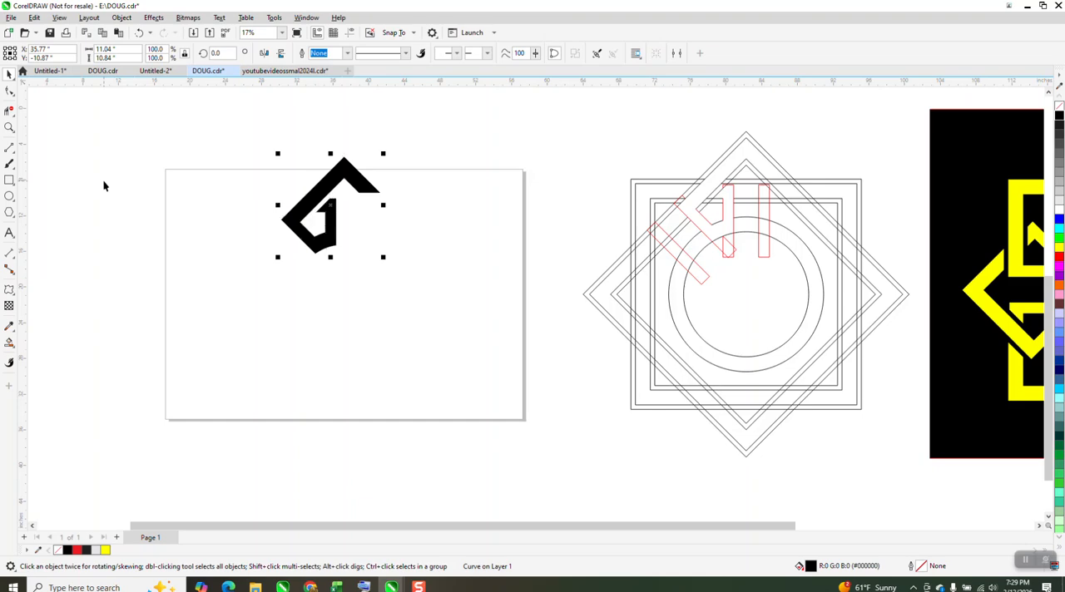
# Step: Rotate a copy of the black piece 45 degrees about the star's centre and repeat until eight pieces complete the star
pyautogui.click(332, 206)
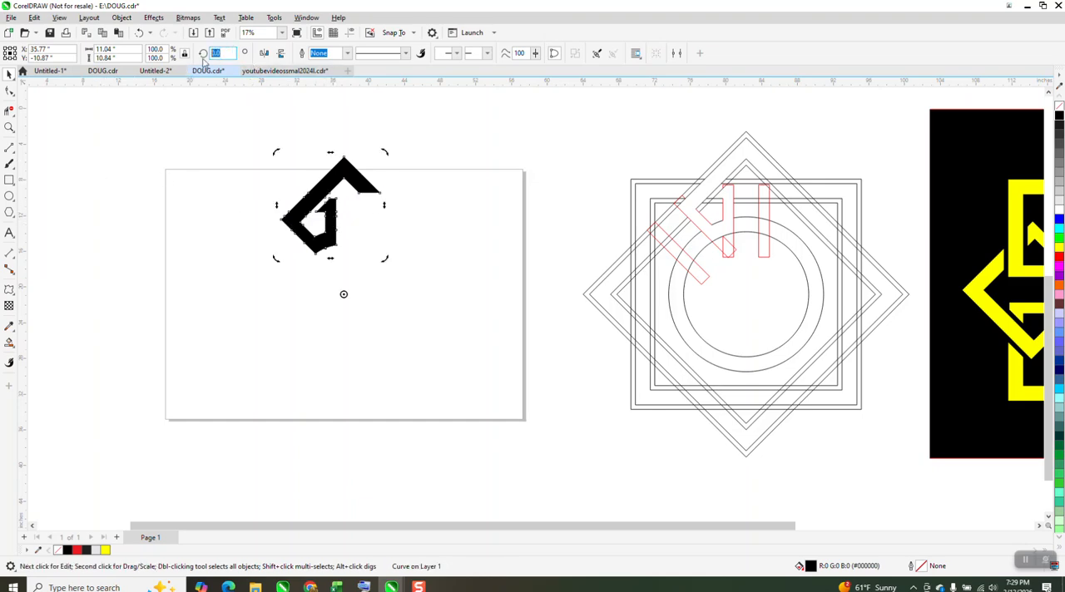
pyautogui.hotkey('ctrl', 'Return')
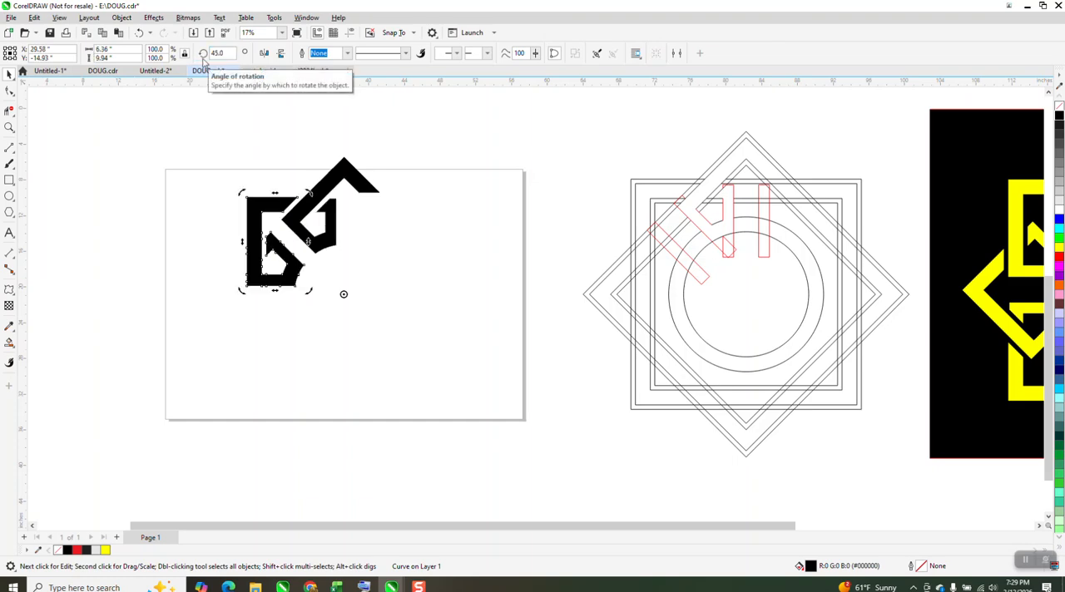
pyautogui.hotkey('ctrl', 'r')
pyautogui.hotkey('ctrl', 'r')
pyautogui.hotkey('ctrl', 'r')
pyautogui.hotkey('ctrl', 'r')
pyautogui.hotkey('ctrl', 'r')
pyautogui.hotkey('ctrl', 'r')
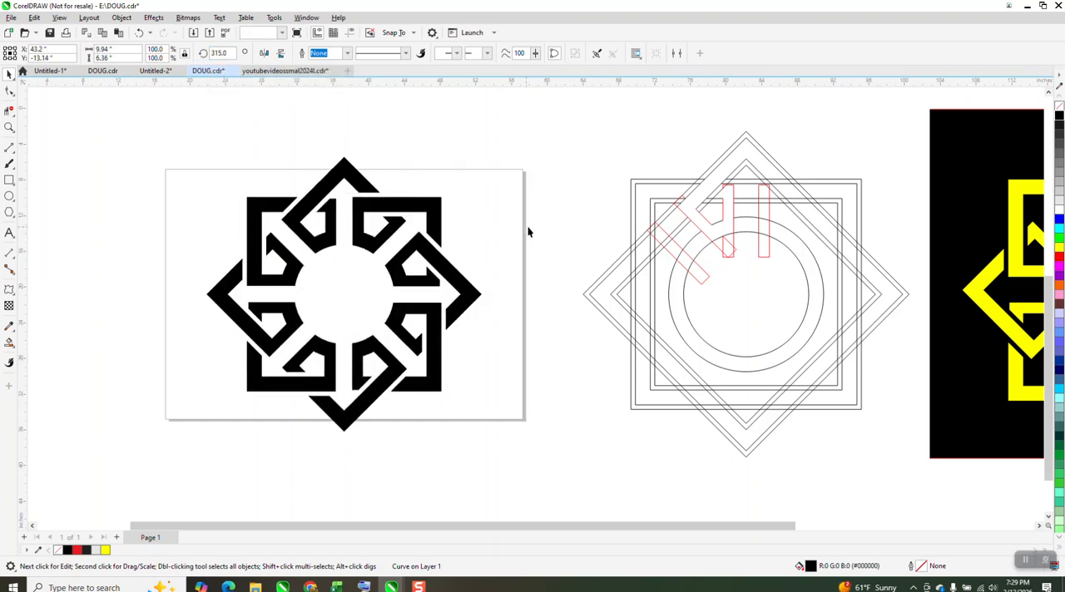
pyautogui.click(397, 258)
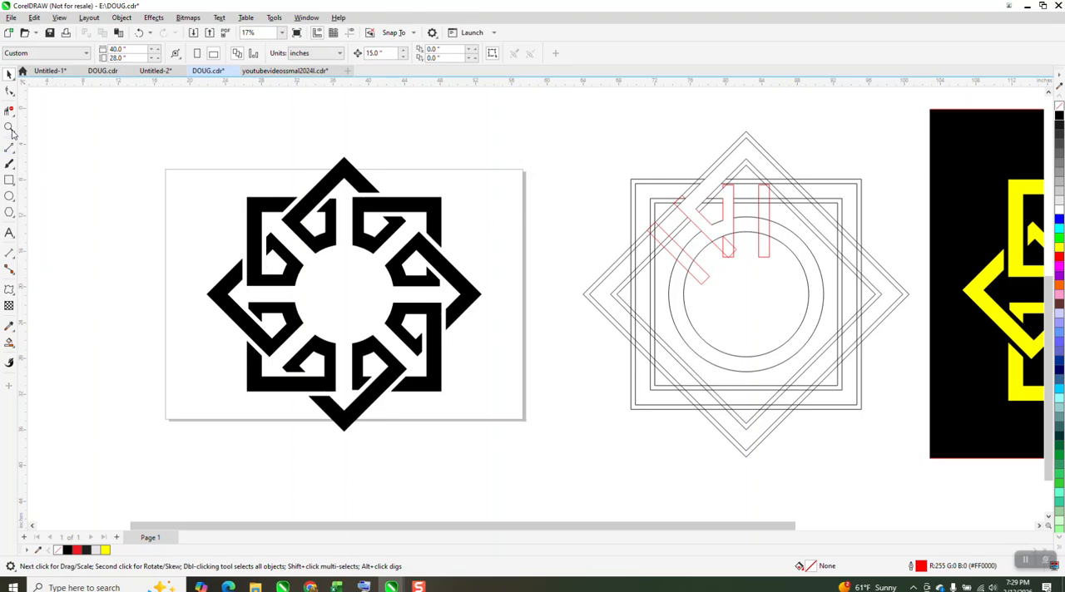
# Step: Examine the completed black star alongside the two line constructions and the yellow reference star
pyautogui.click(9, 127)
pyautogui.moveTo(193, 163); pyautogui.dragTo(494, 464)
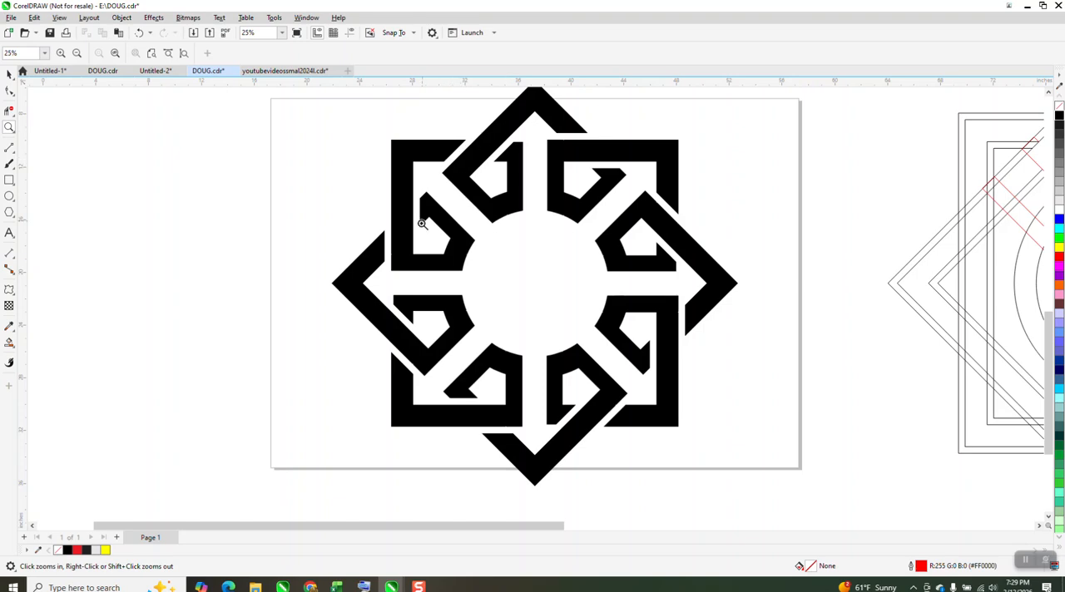
pyautogui.scroll(-1, 467, 387)
pyautogui.scroll(-1, 522, 260)
pyautogui.moveTo(843, 238); pyautogui.dragTo(912, 354)
pyautogui.scroll(-1, 712, 304)
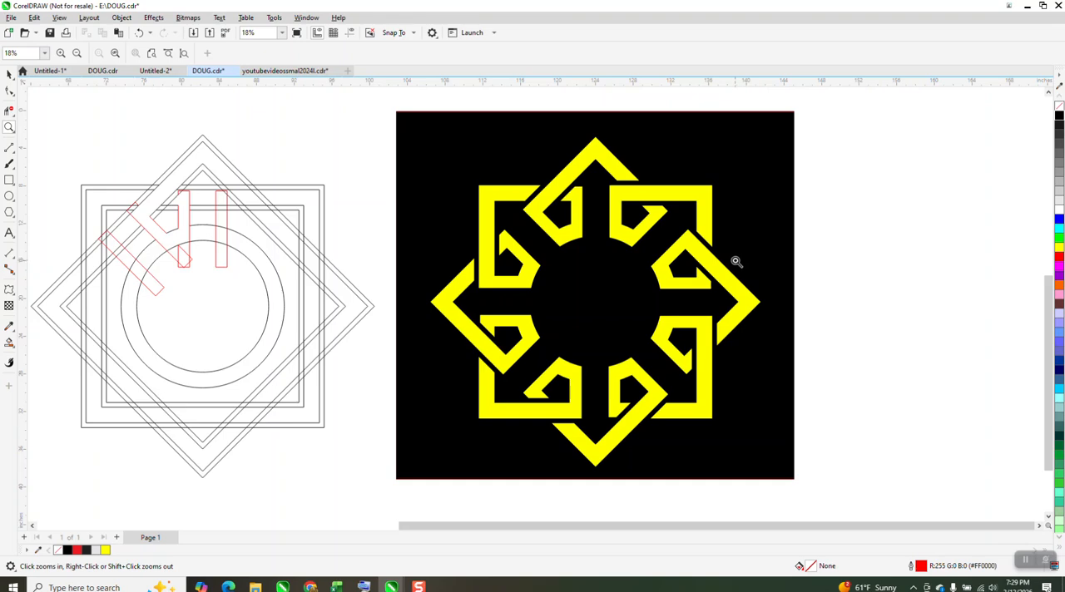
pyautogui.scroll(-1, 741, 265)
pyautogui.moveTo(500, 163); pyautogui.dragTo(824, 412)
pyautogui.scroll(-2, 870, 350)
pyautogui.scroll(-1, 782, 302)
pyautogui.moveTo(411, 223); pyautogui.dragTo(589, 410)
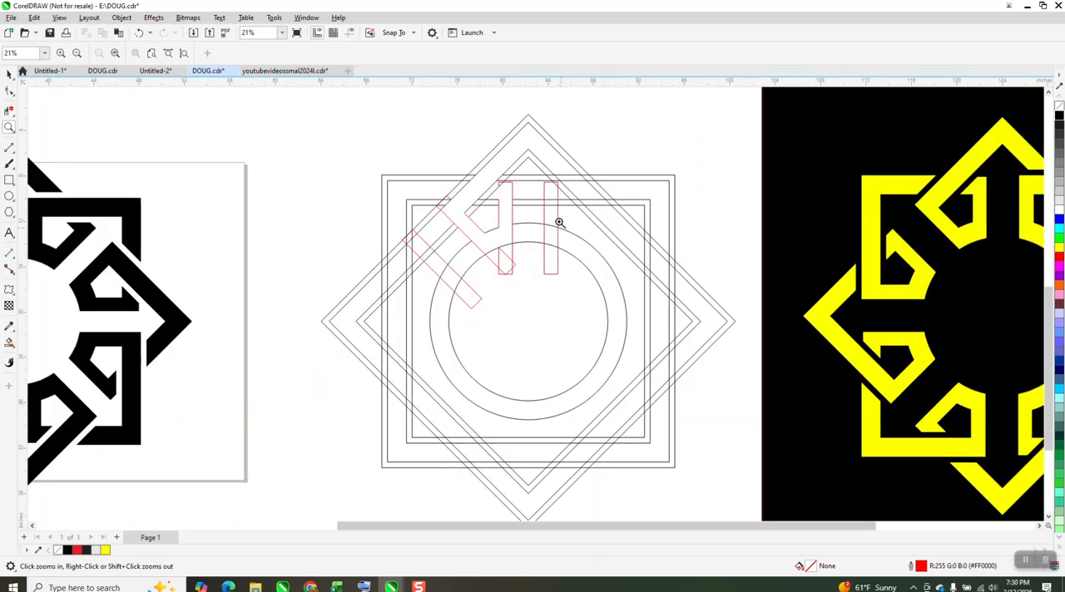
pyautogui.scroll(-4, 553, 208)
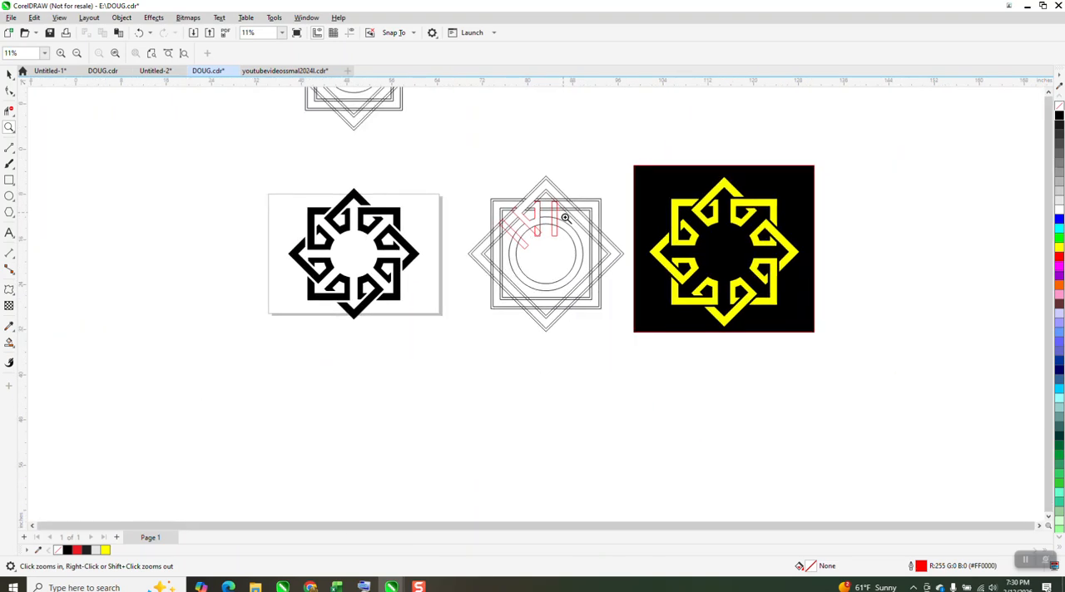
pyautogui.scroll(-2, 566, 228)
pyautogui.moveTo(413, 105); pyautogui.dragTo(500, 175)
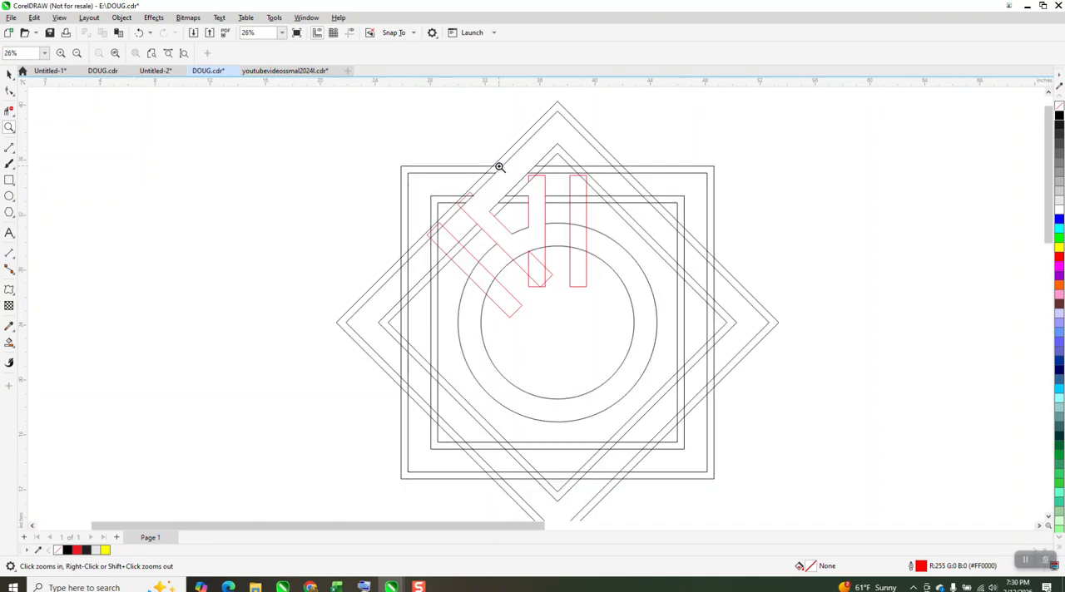
pyautogui.scroll(-4, 557, 178)
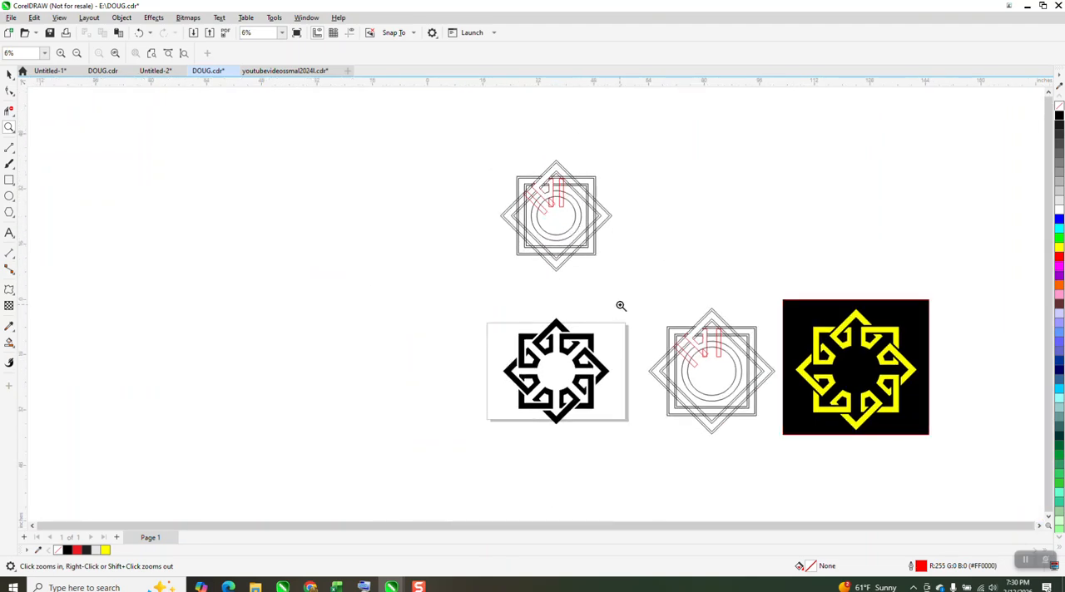
pyautogui.moveTo(784, 299); pyautogui.dragTo(999, 404)
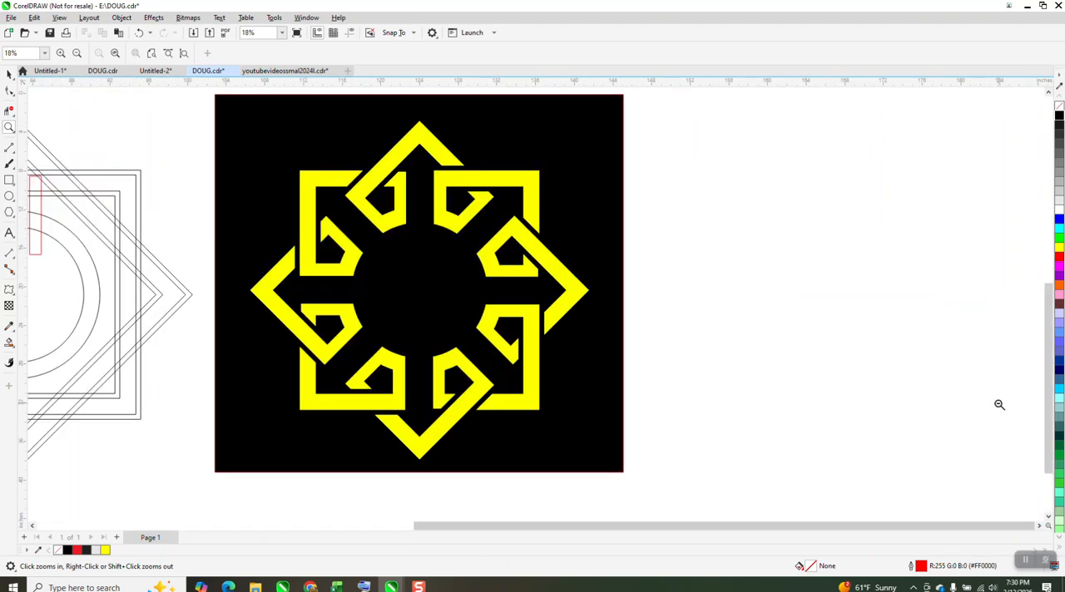